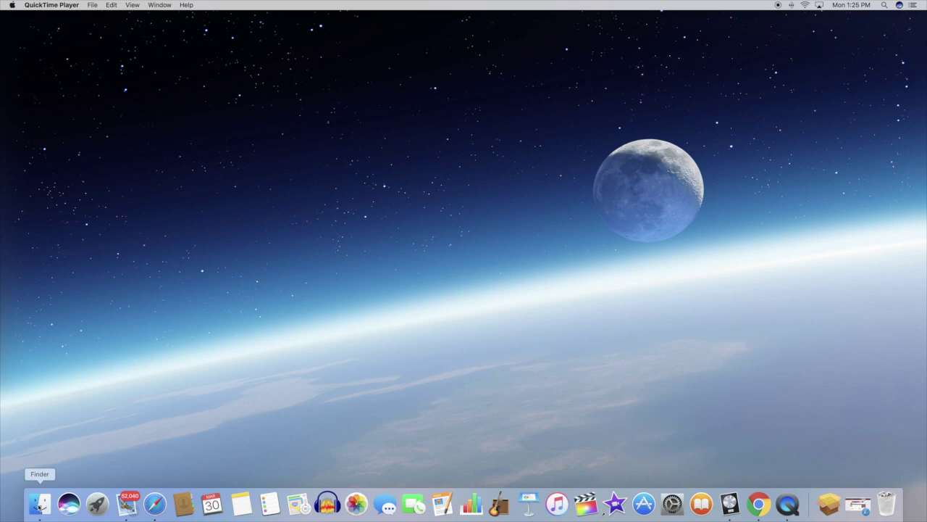
# - Launch Logic Pro X from the Launchpad app grid
pyautogui.click(99, 505)
pyautogui.hscroll(2, 621, 375)
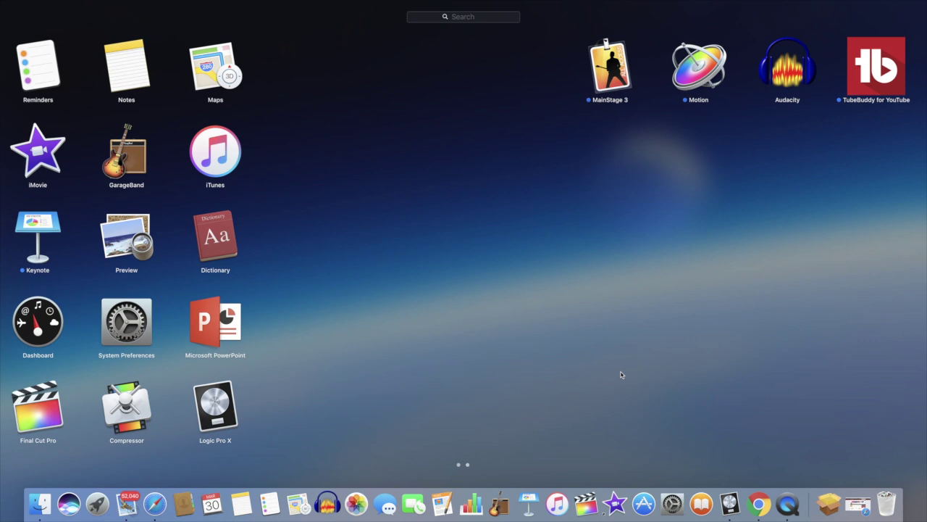
pyautogui.click(732, 417)
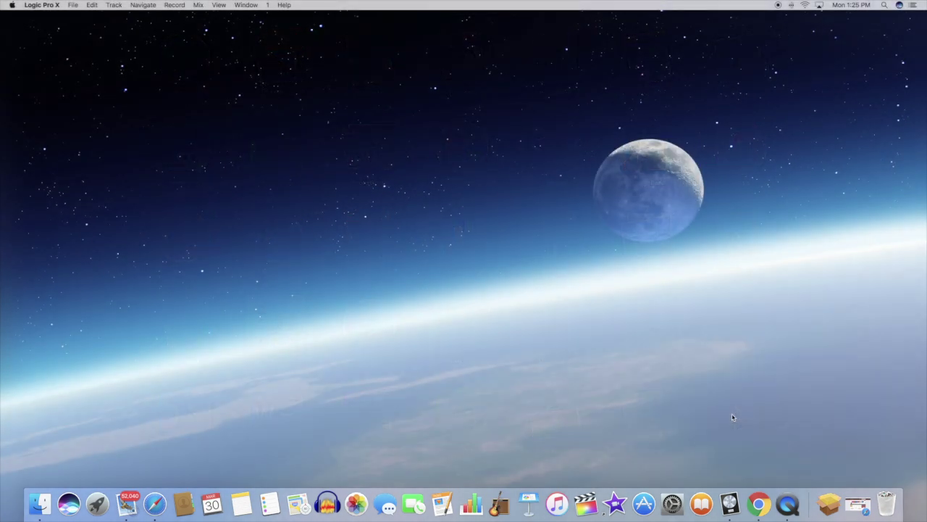
# - Play No time to die from bar 44, stop it, and nudge the Lead Vocals volume down
pyautogui.hscroll(3, 792, 244)
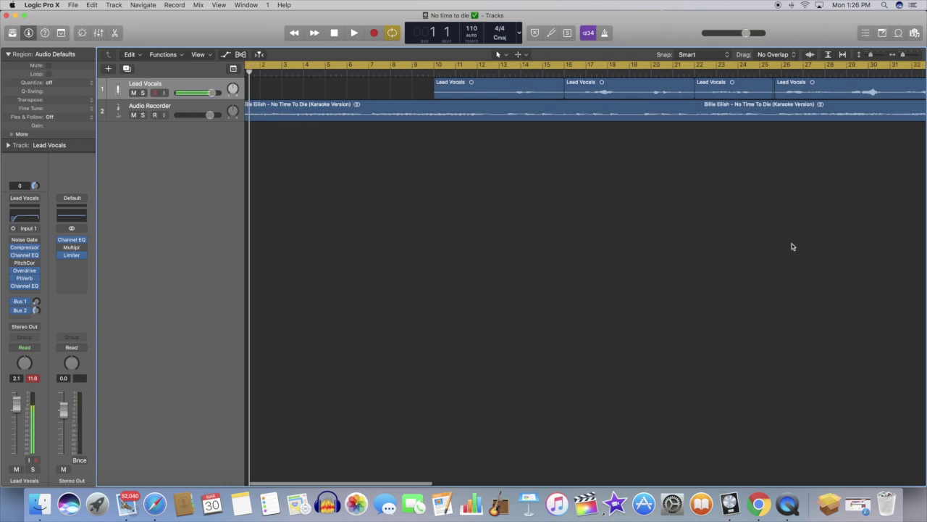
pyautogui.hscroll(3, 792, 246)
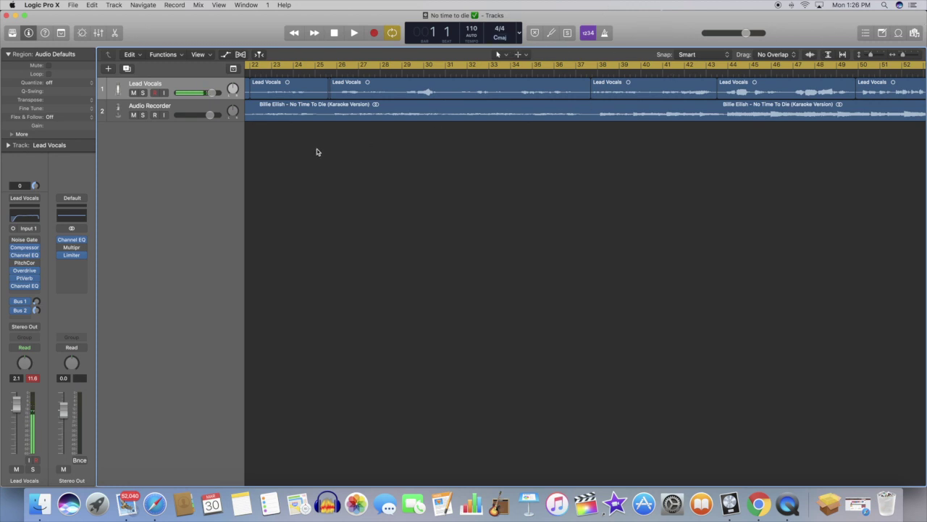
pyautogui.hscroll(-10, 379, 130)
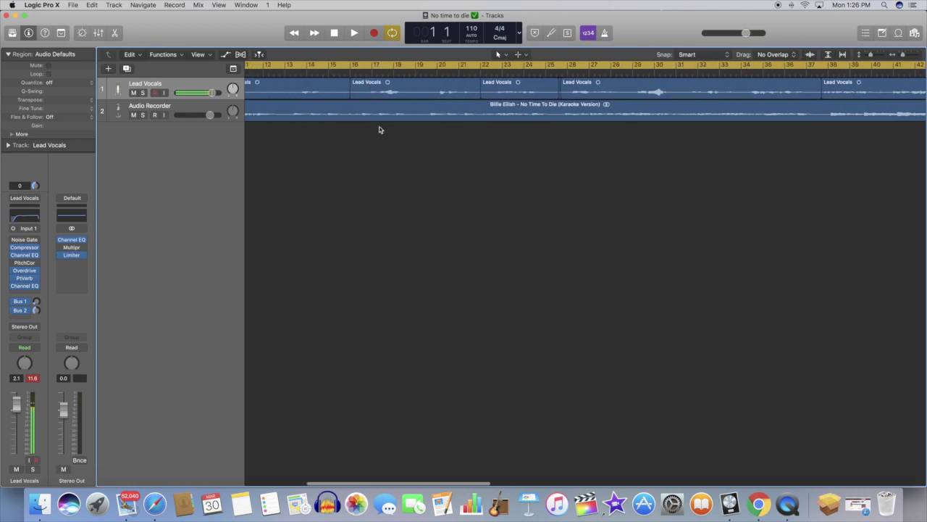
pyautogui.hscroll(-2, 379, 130)
pyautogui.hscroll(8, 440, 129)
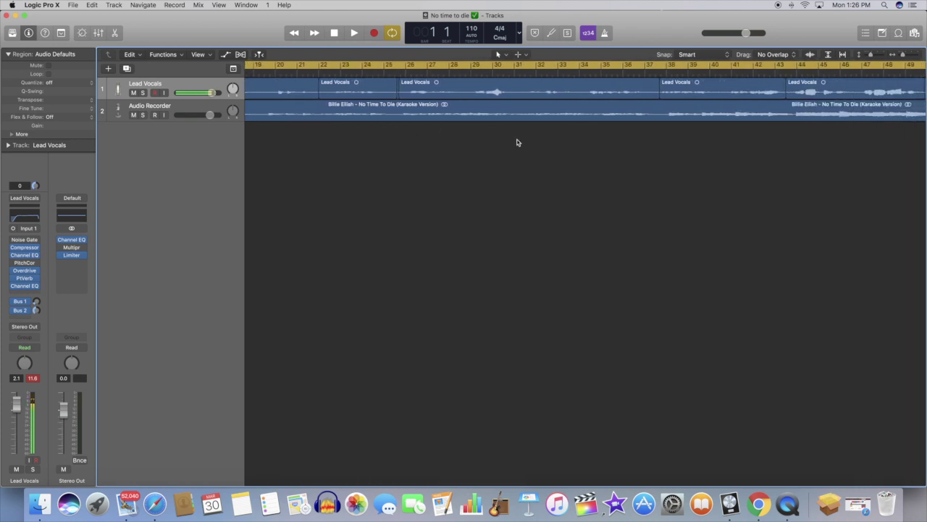
pyautogui.hscroll(10, 517, 143)
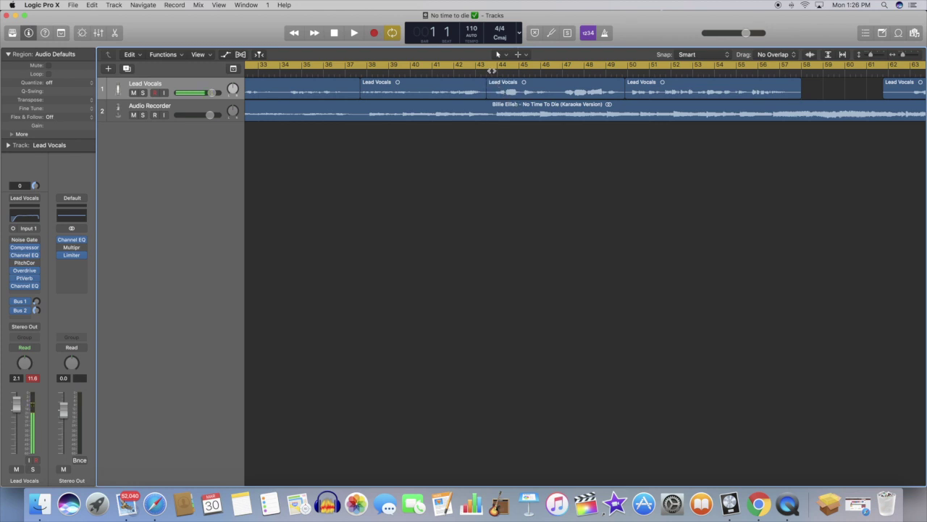
pyautogui.click(499, 70)
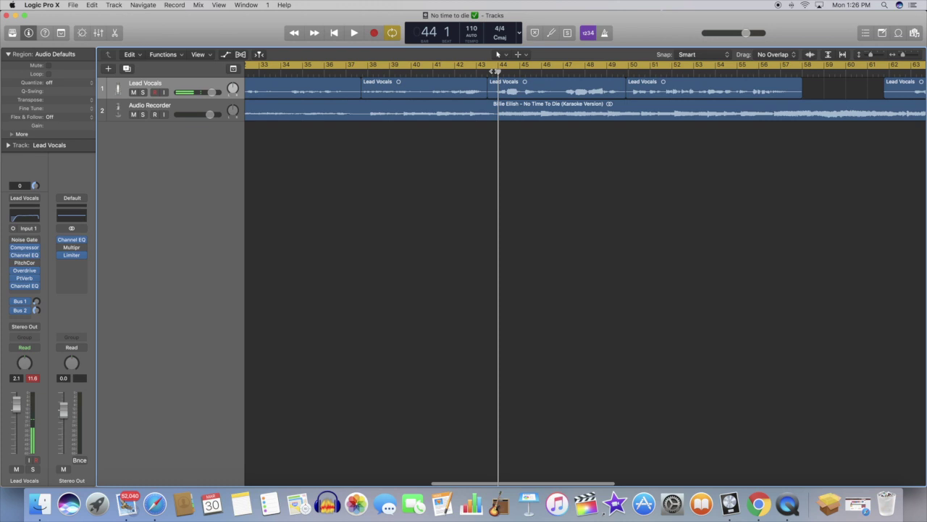
pyautogui.press('space')
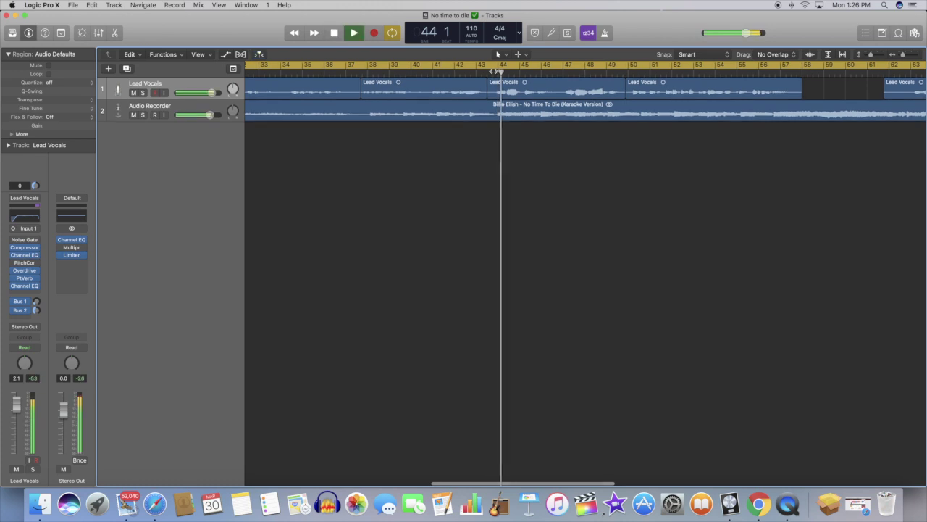
pyautogui.click(336, 33)
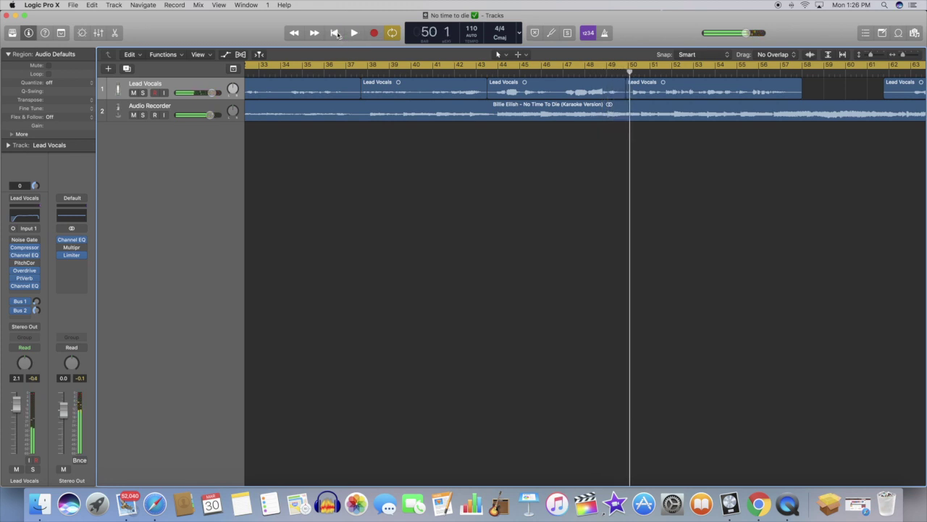
pyautogui.moveTo(213, 94); pyautogui.dragTo(208, 93)
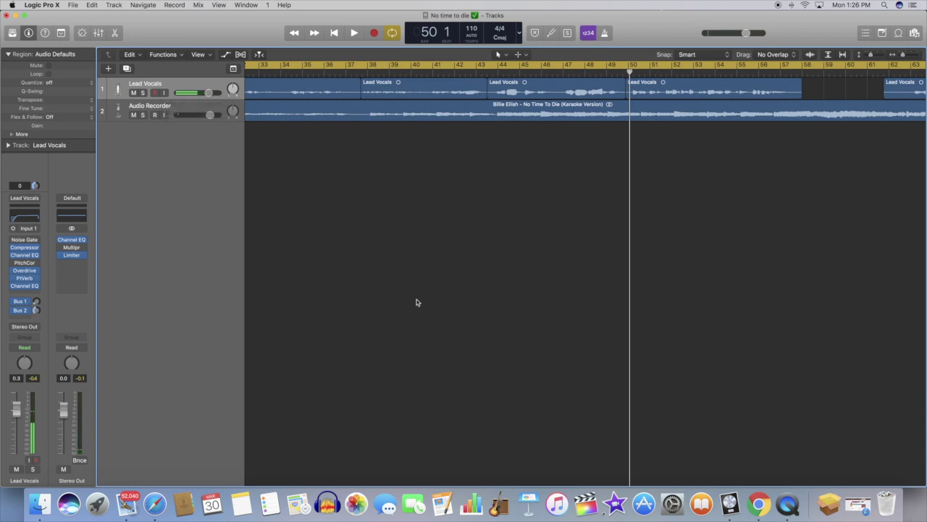
pyautogui.hscroll(3, 461, 190)
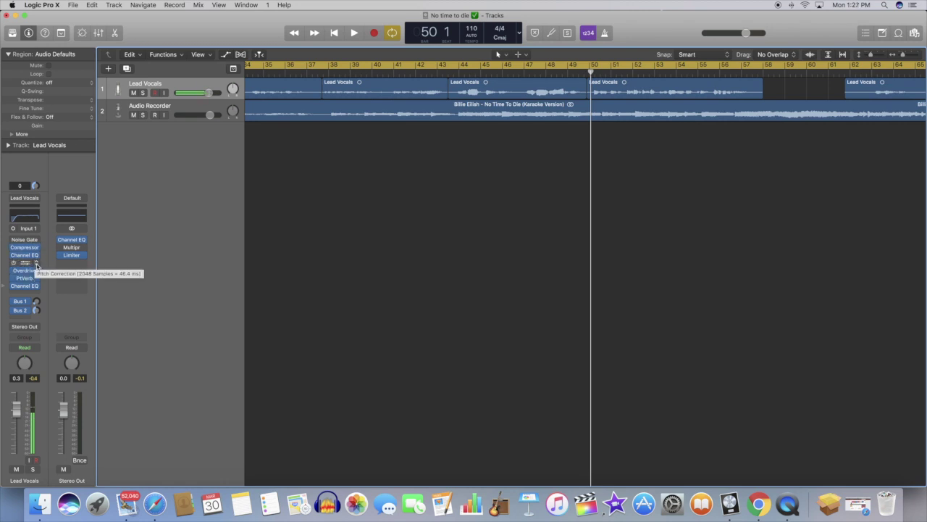
# - Insert the Mono Pitch Correction plug-in on the Lead Vocals channel
pyautogui.click(34, 263)
pyautogui.moveTo(32, 382)
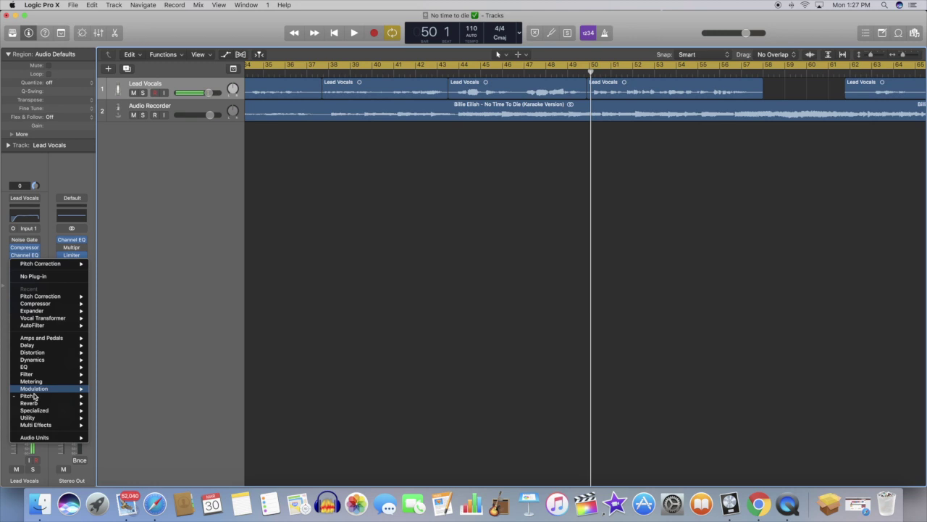
pyautogui.moveTo(135, 398)
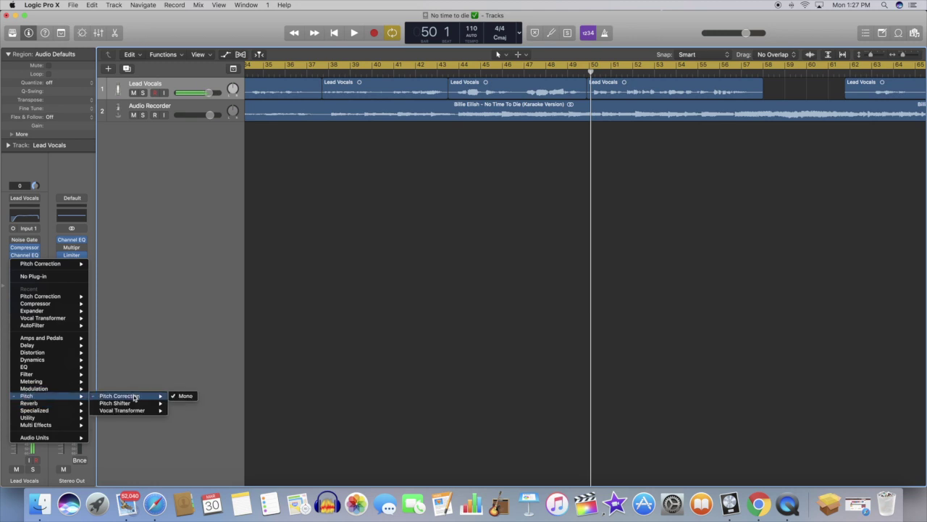
pyautogui.click(135, 398)
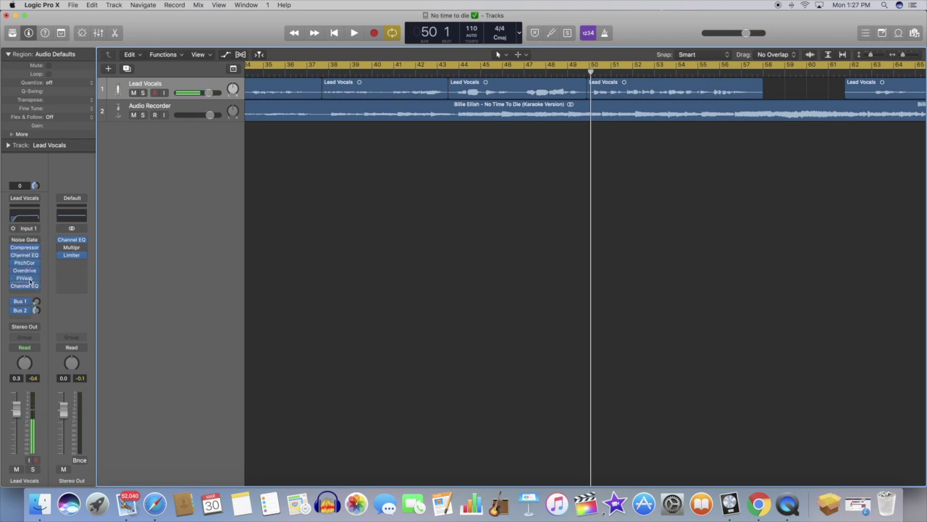
# - Bypass the Overdrive effect and open the Pitch Correction plug-in window
pyautogui.moveTo(34, 249)
pyautogui.click(12, 271)
pyautogui.moveTo(38, 266)
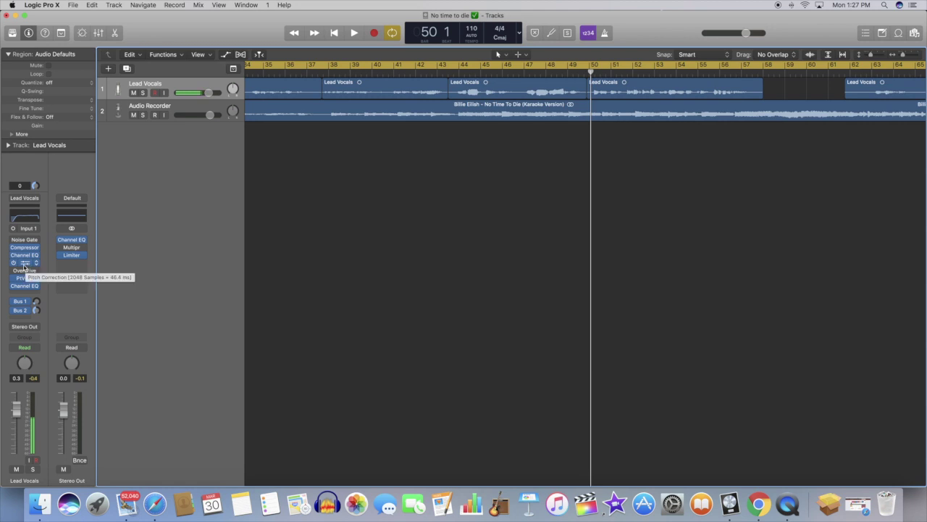
pyautogui.click(27, 265)
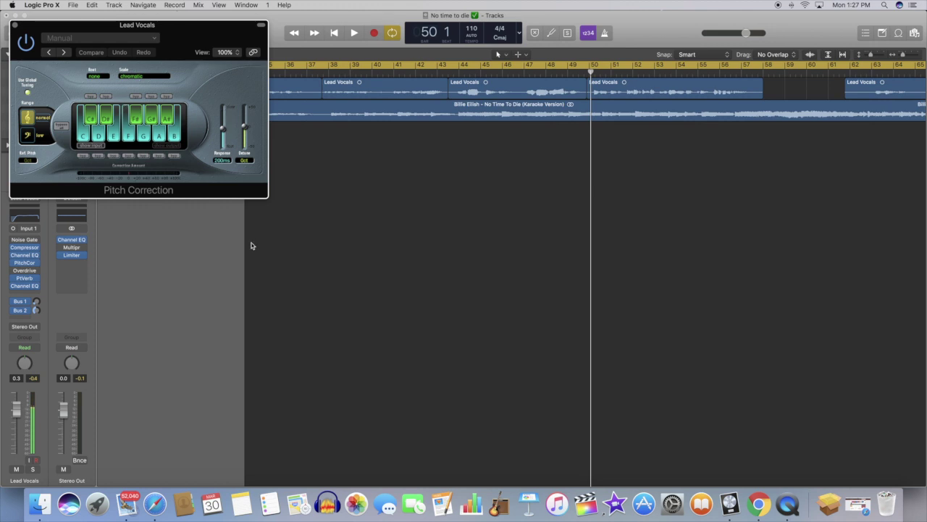
# - Set Pitch Correction to an E natural min scale and slow the Response time
pyautogui.click(98, 76)
pyautogui.click(144, 78)
pyautogui.click(144, 78)
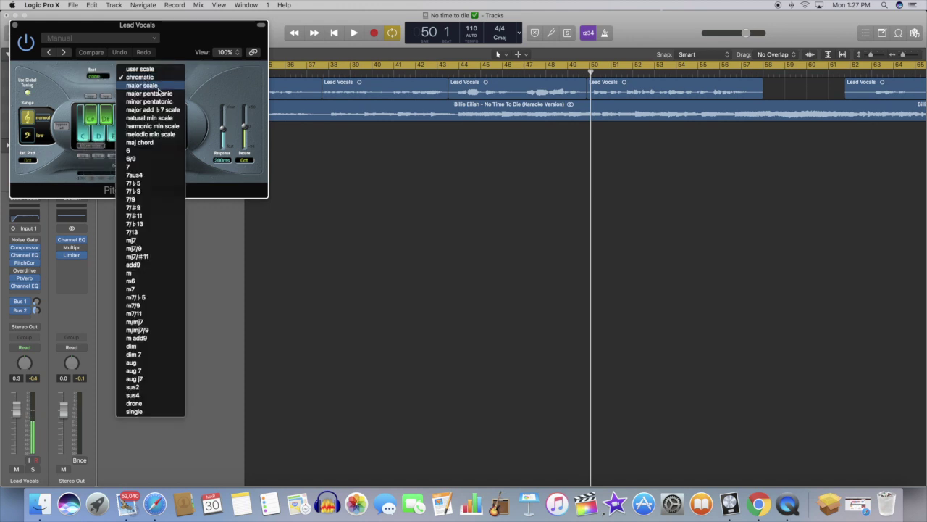
pyautogui.click(212, 82)
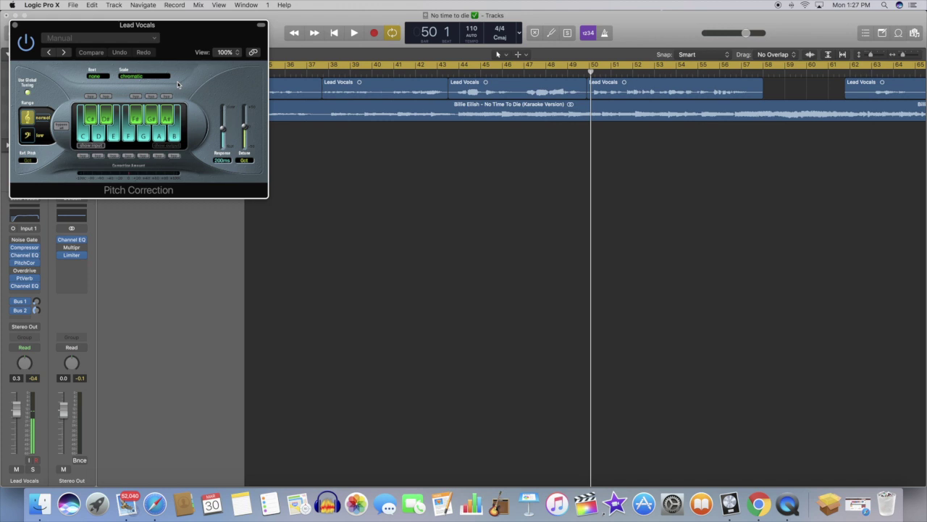
pyautogui.click(125, 77)
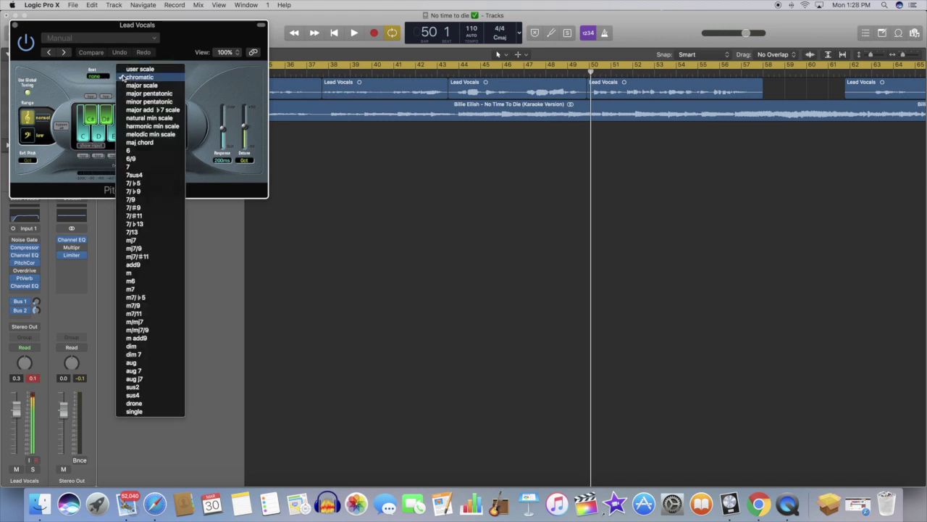
pyautogui.click(168, 119)
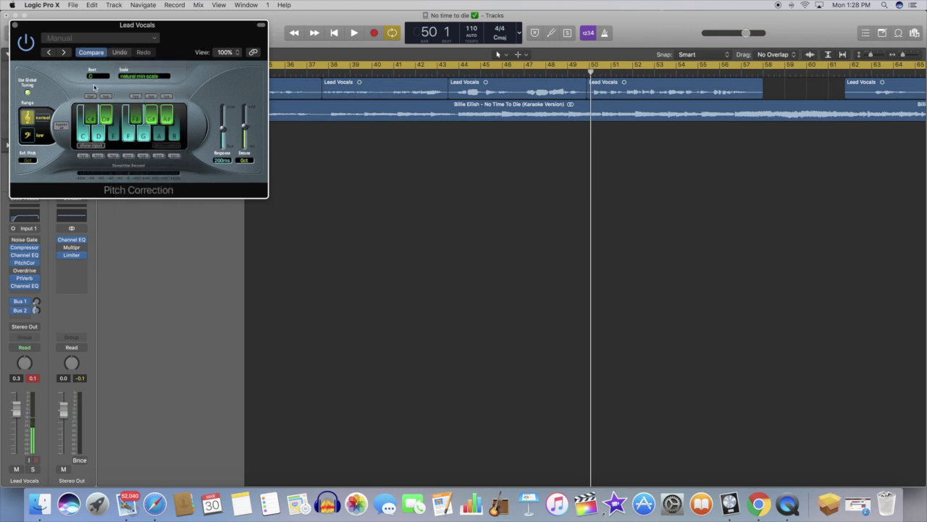
pyautogui.click(96, 77)
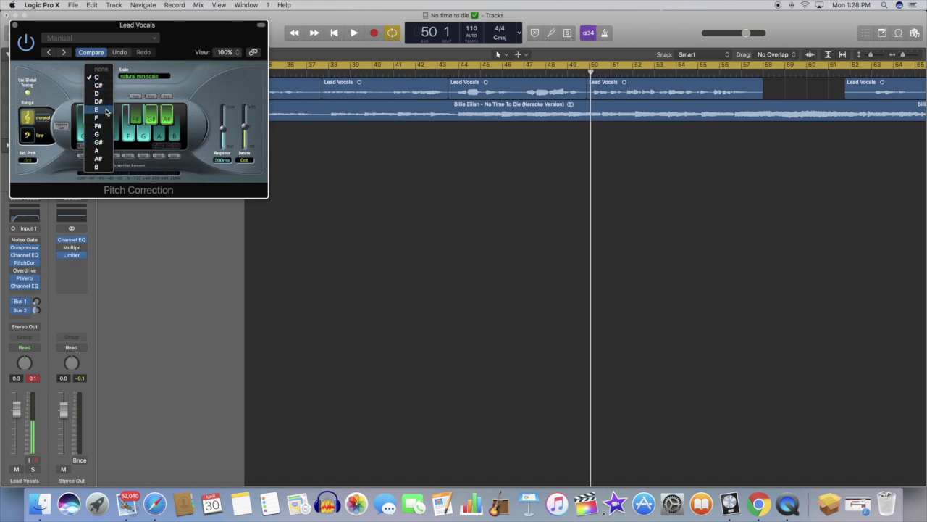
pyautogui.click(105, 110)
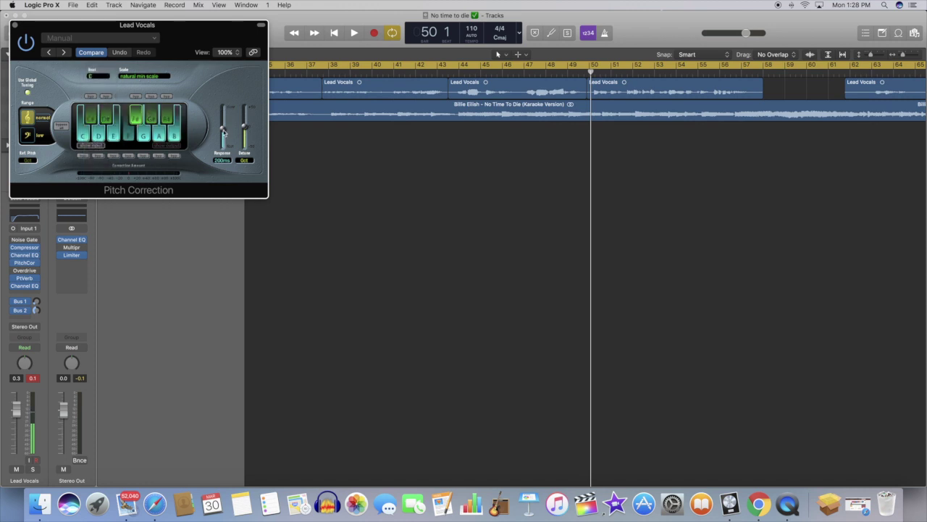
pyautogui.moveTo(224, 129); pyautogui.dragTo(231, 158)
# - Play the vocals from bar 43 to hear the hard correction, then stop
pyautogui.click(448, 73)
pyautogui.press('space')
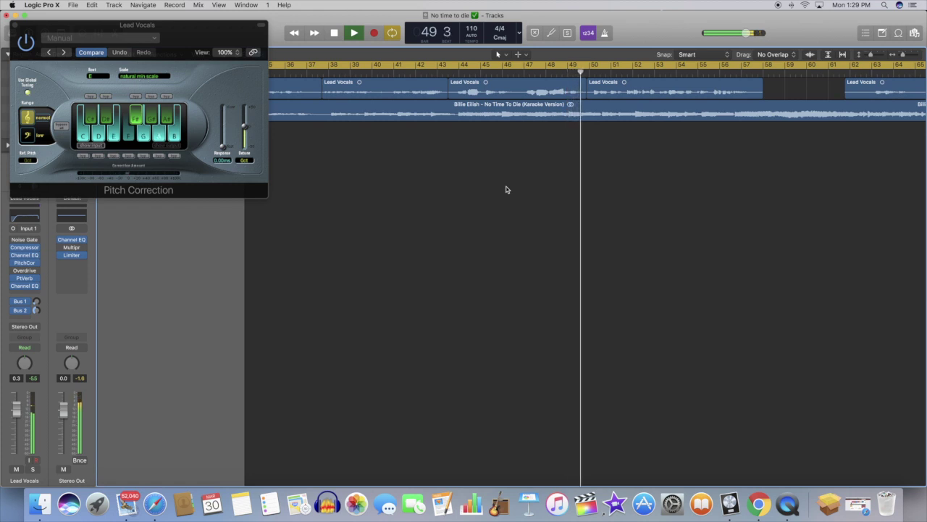
pyautogui.press('space')
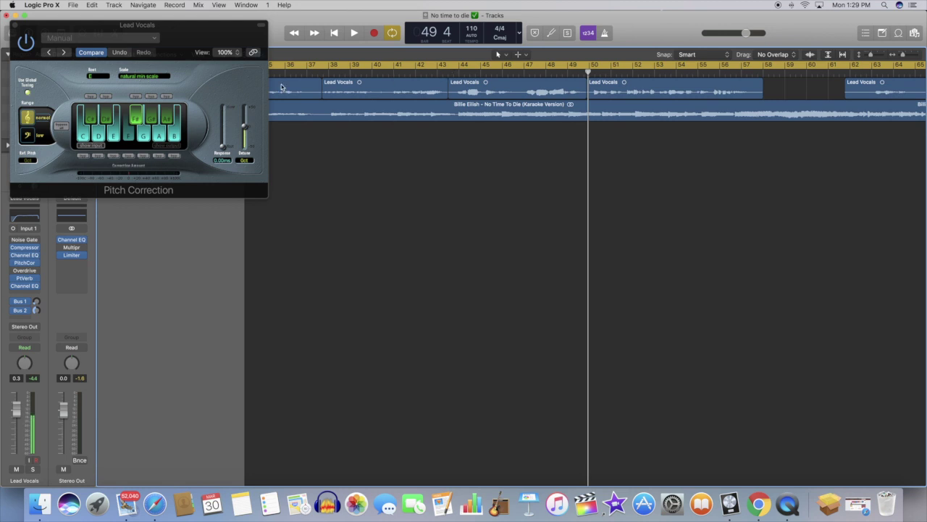
# - Try the chromatic scale, undo back to E natural minor, and set Response to 20.5 ms
pyautogui.click(160, 76)
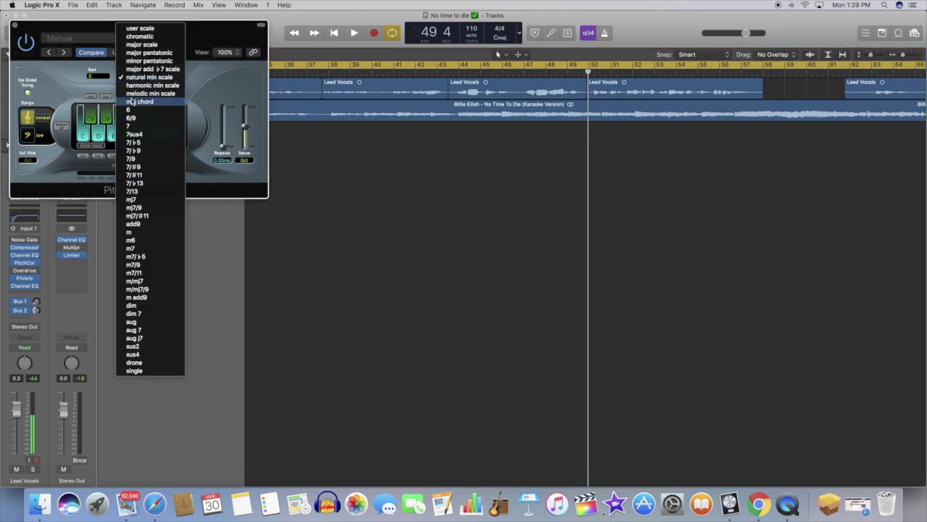
pyautogui.click(148, 37)
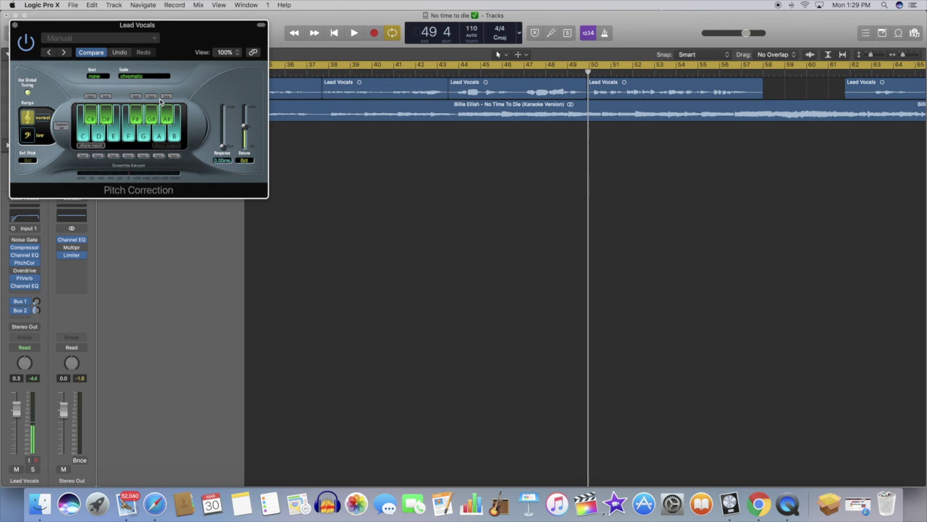
pyautogui.press('super+z')
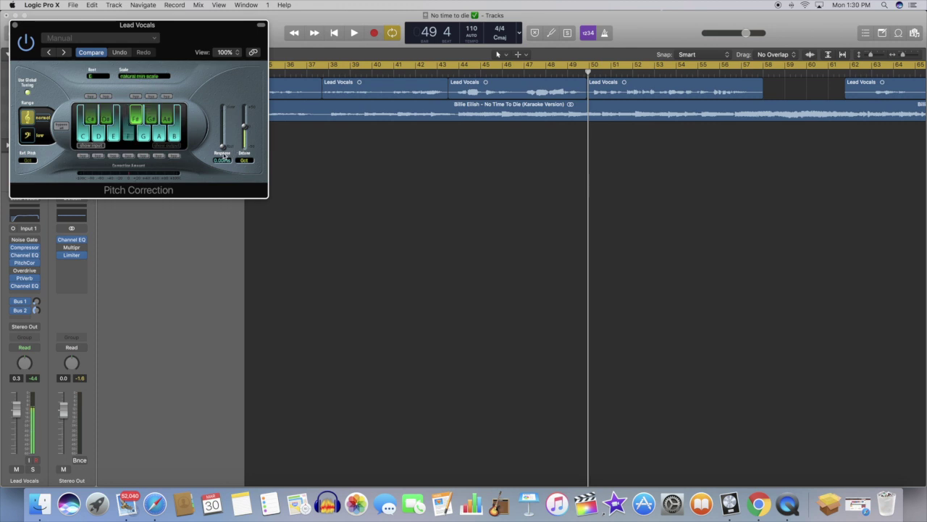
pyautogui.moveTo(224, 151); pyautogui.dragTo(225, 141)
# - Audition from bar 43, then make Response nearly instant and close the plug-in window
pyautogui.click(448, 72)
pyautogui.press('space')
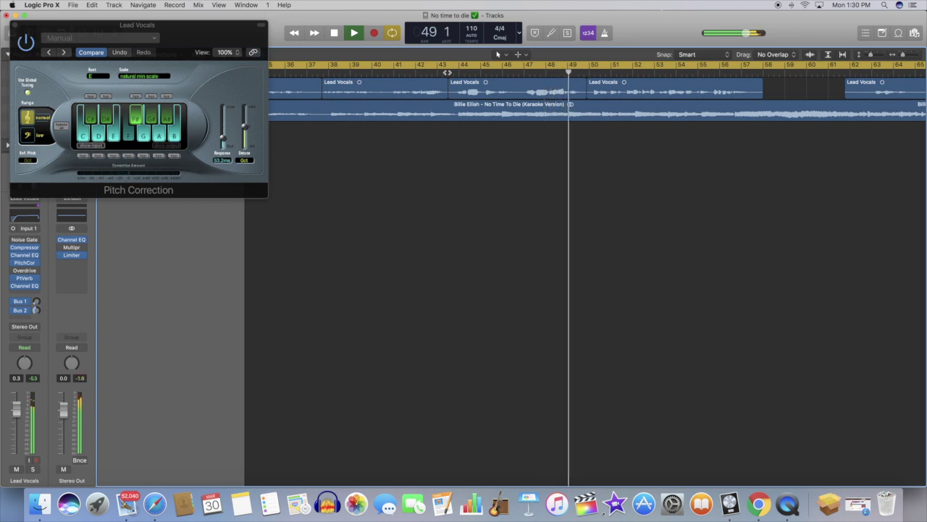
pyautogui.press('space')
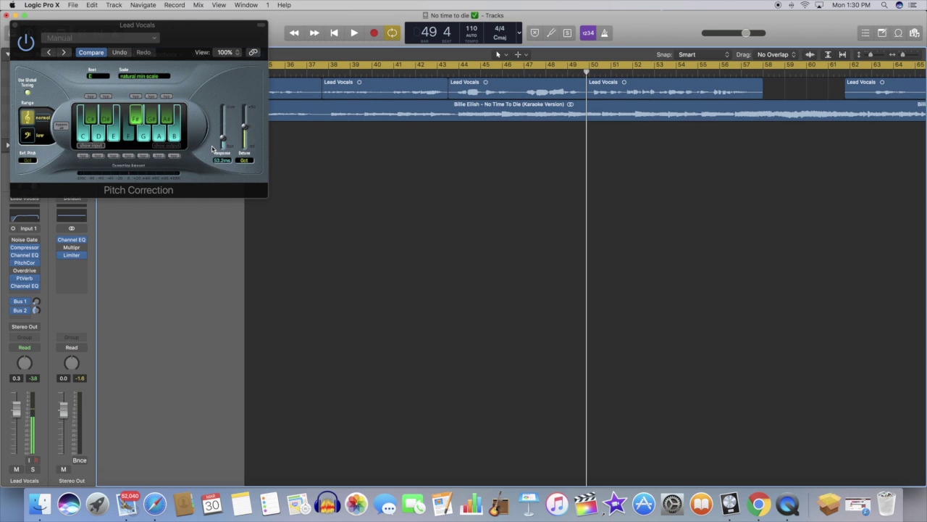
pyautogui.moveTo(223, 140); pyautogui.dragTo(223, 132)
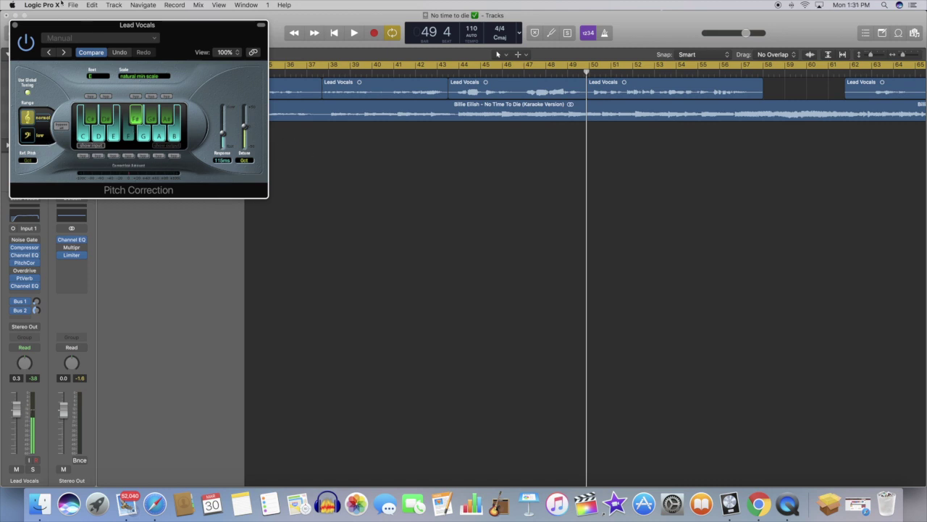
pyautogui.press('super+w')
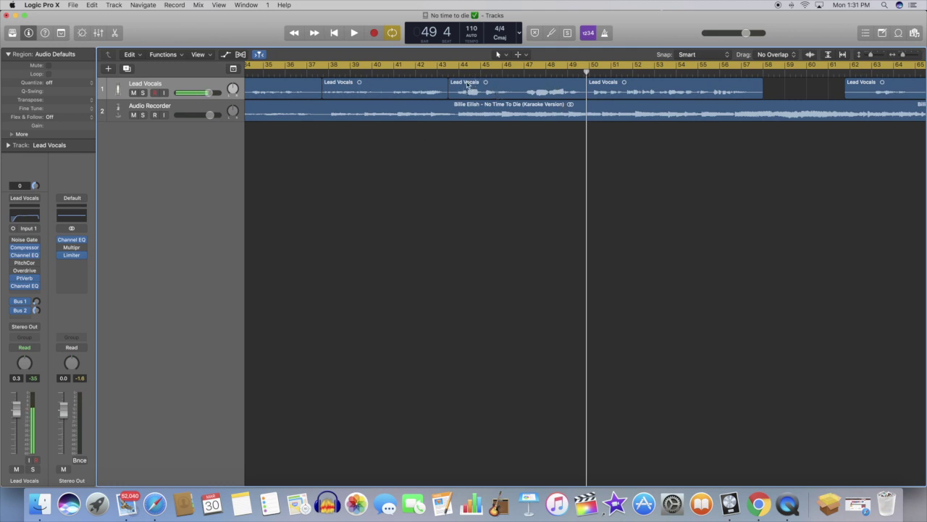
# - Open the bar 43–49 Lead Vocals region in an enlarged editor with Flex Pitch enabled
pyautogui.click(508, 88)
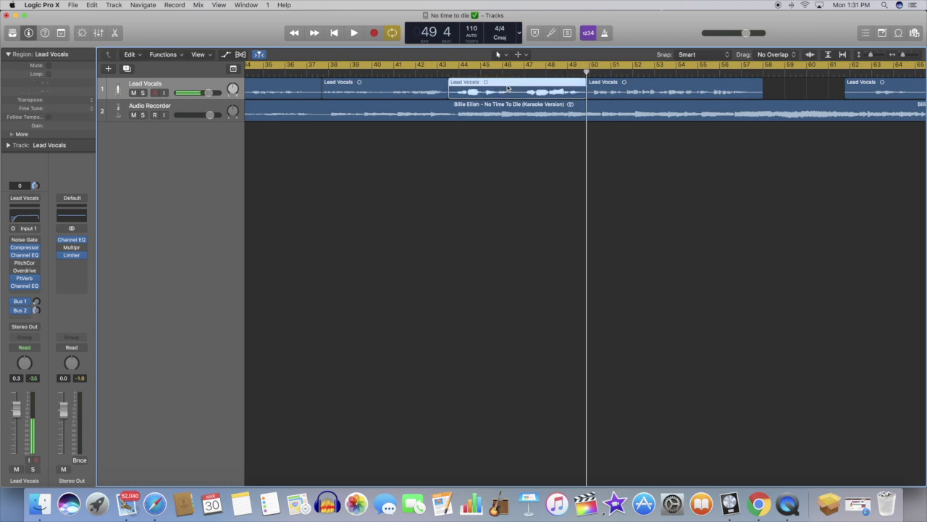
pyautogui.doubleClick(509, 88)
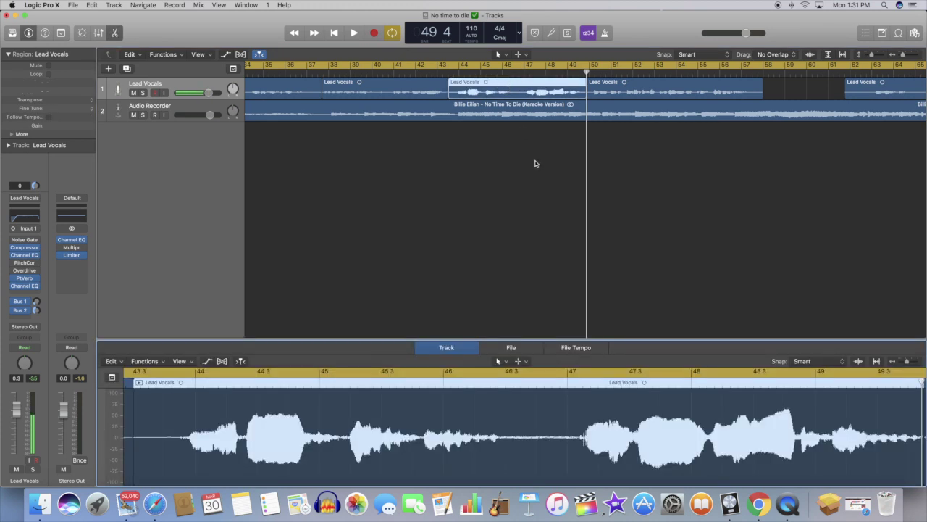
pyautogui.moveTo(480, 338); pyautogui.dragTo(519, 165)
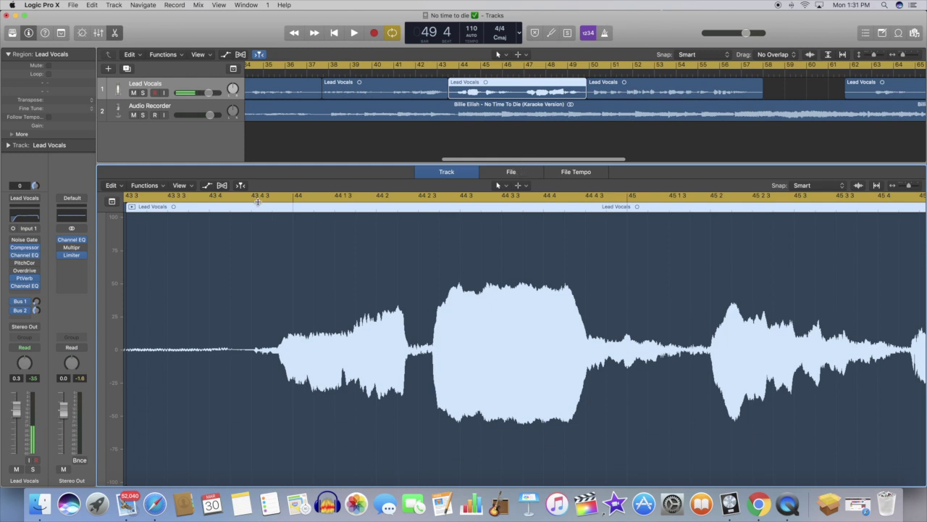
pyautogui.click(223, 185)
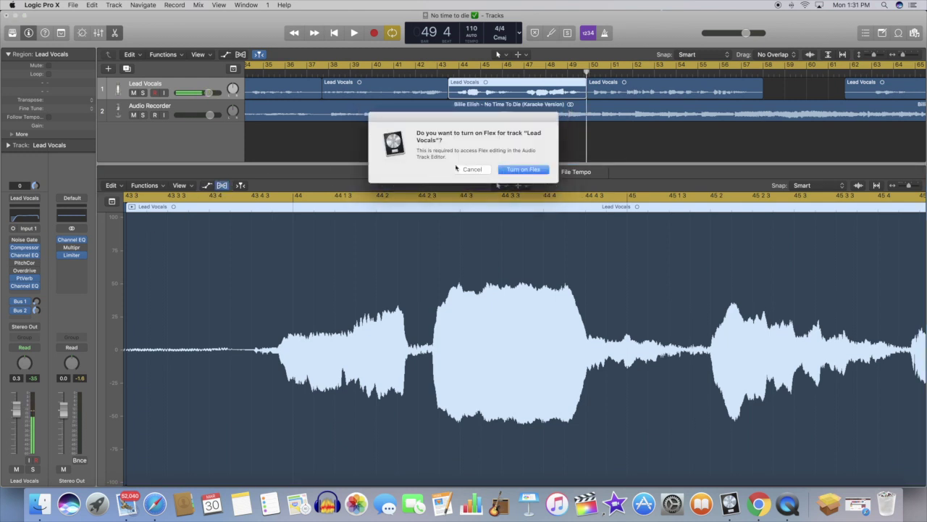
pyautogui.click(526, 170)
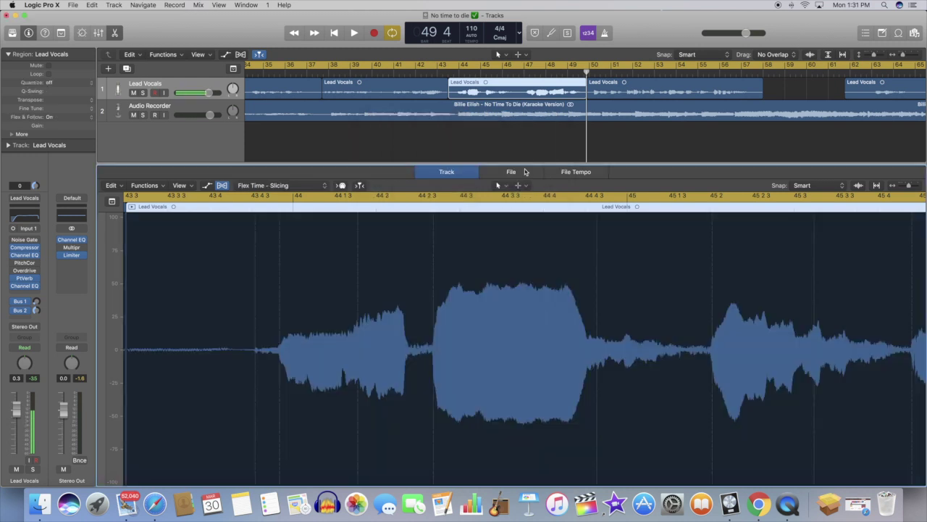
pyautogui.click(275, 186)
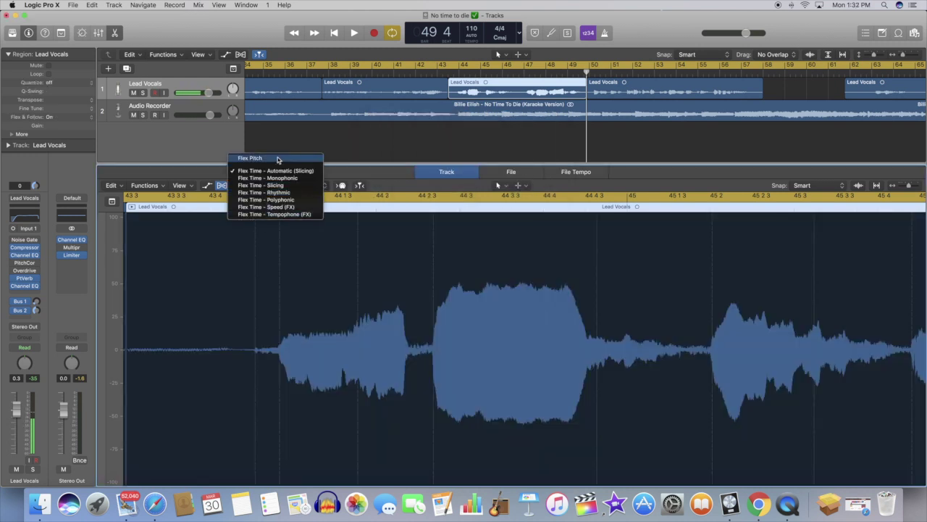
pyautogui.click(277, 159)
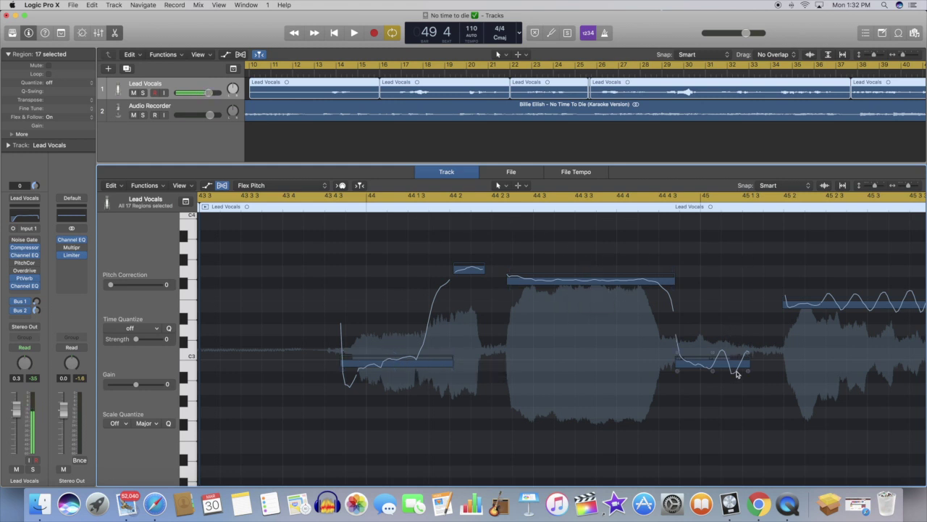
pyautogui.hscroll(5, 395, 334)
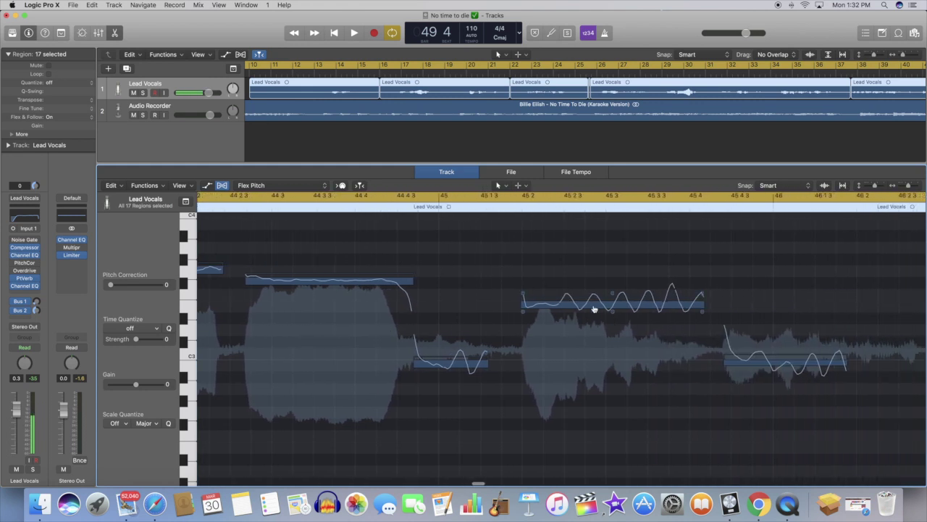
pyautogui.hscroll(-6, 440, 311)
pyautogui.click(478, 362)
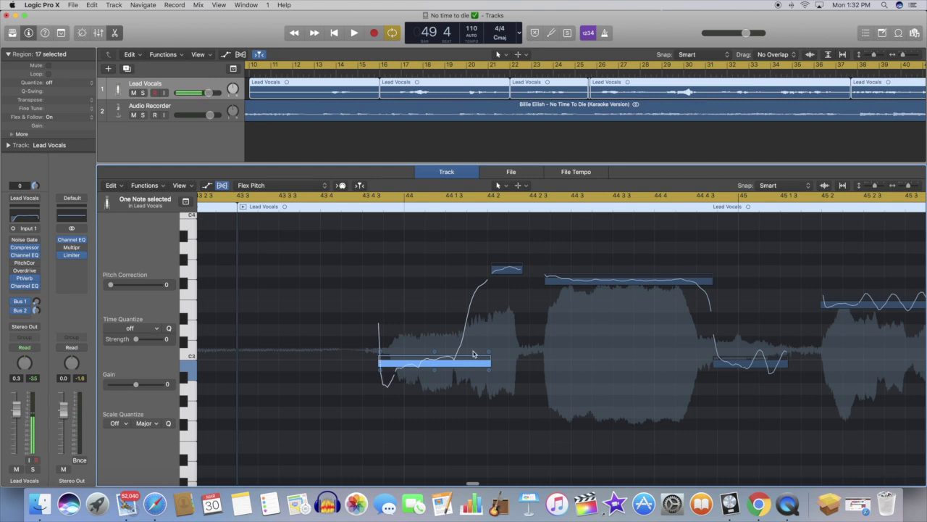
pyautogui.hscroll(-5, 416, 366)
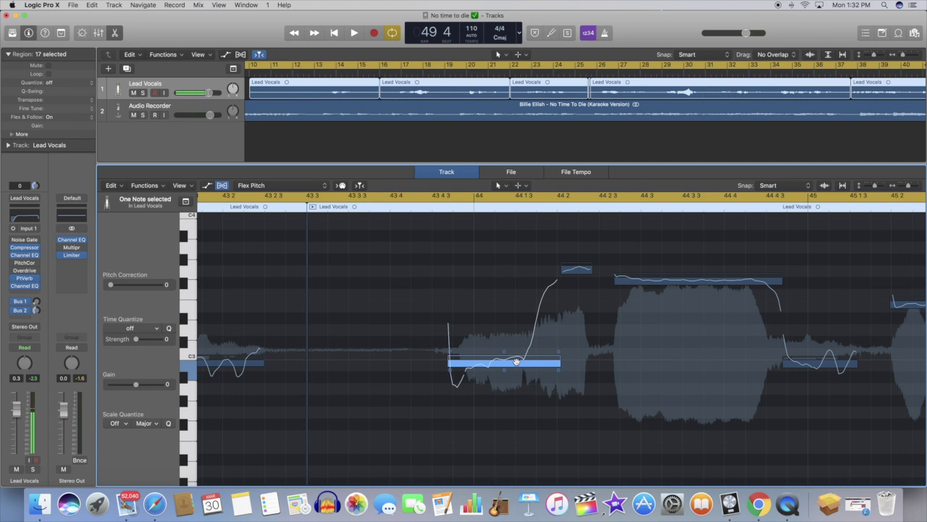
# - Select the C3 note near bar 44 and lower its gain to -4.8 dB
pyautogui.hscroll(-10, 515, 361)
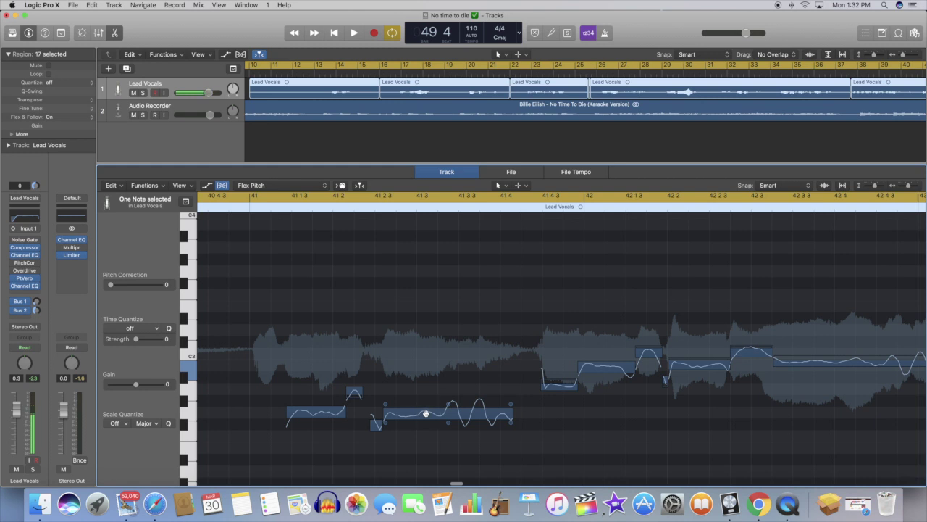
pyautogui.hscroll(10, 580, 384)
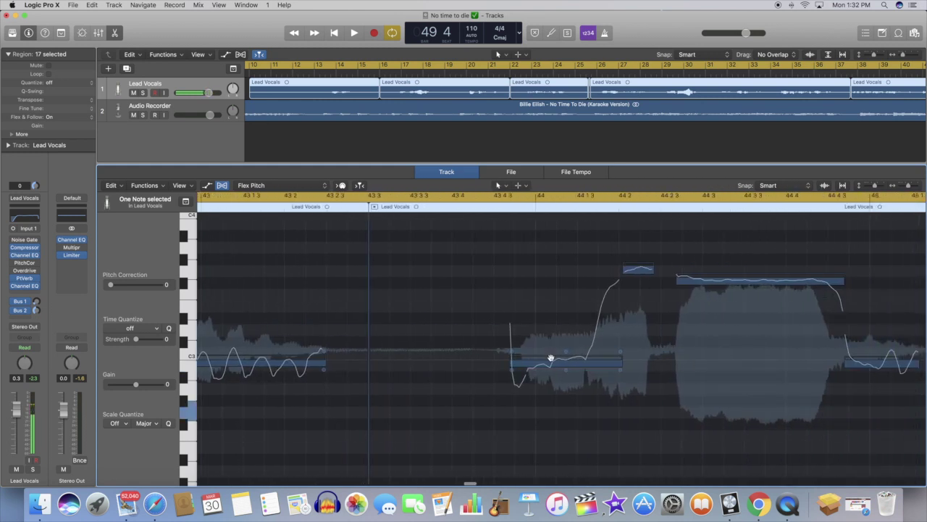
pyautogui.click(552, 360)
pyautogui.hscroll(5, 590, 355)
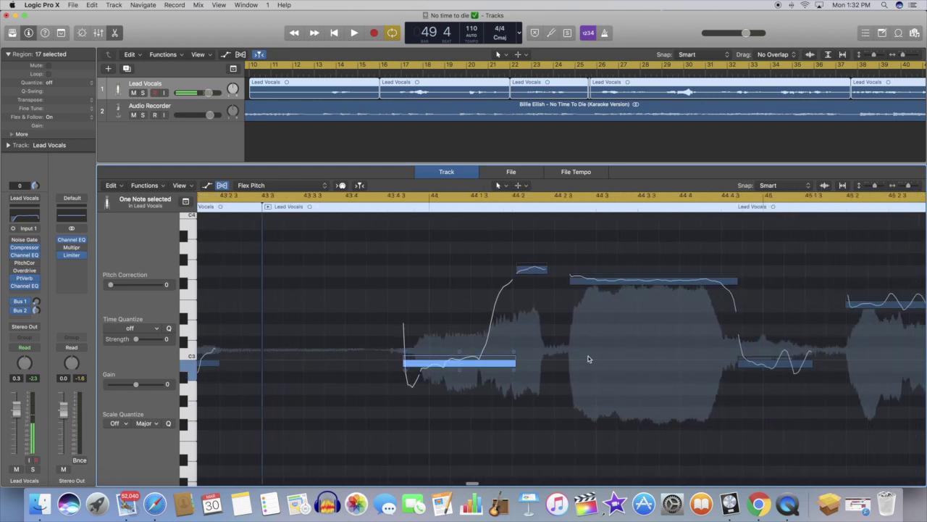
pyautogui.hscroll(5, 468, 345)
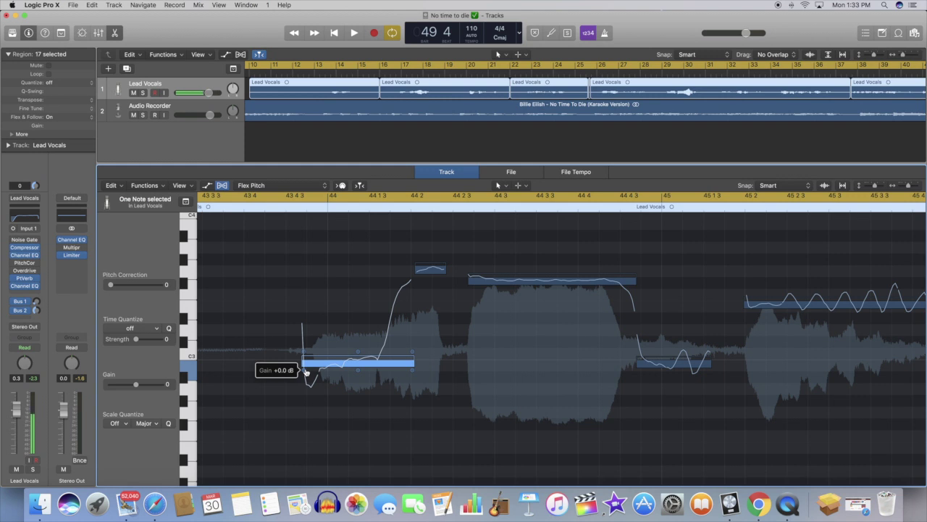
pyautogui.moveTo(305, 372)
pyautogui.mouseDown()
pyautogui.moveTo(305, 362)
pyautogui.moveTo(304, 391)
pyautogui.moveTo(305, 348)
pyautogui.moveTo(305, 371)
pyautogui.mouseUp()
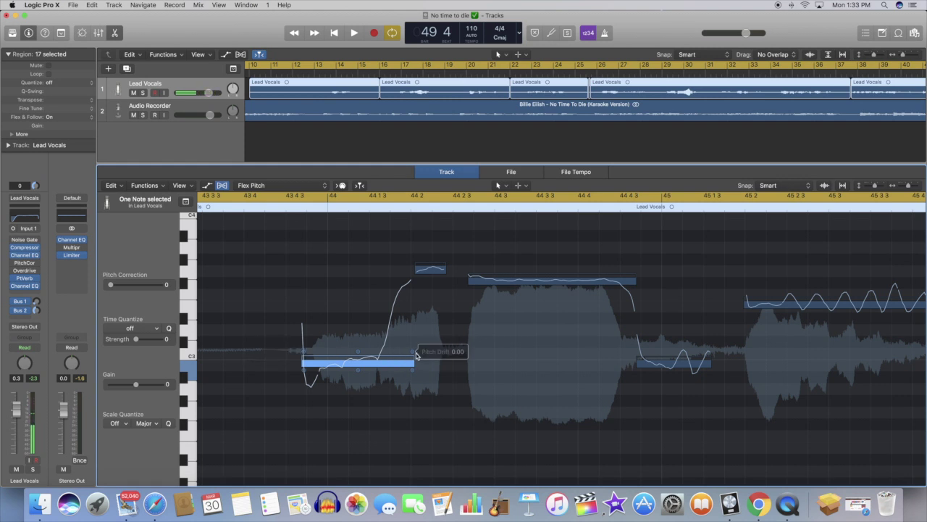
# - Bend the note's end and start pitch drift and flatten its vibrato
pyautogui.moveTo(414, 353); pyautogui.dragTo(405, 303)
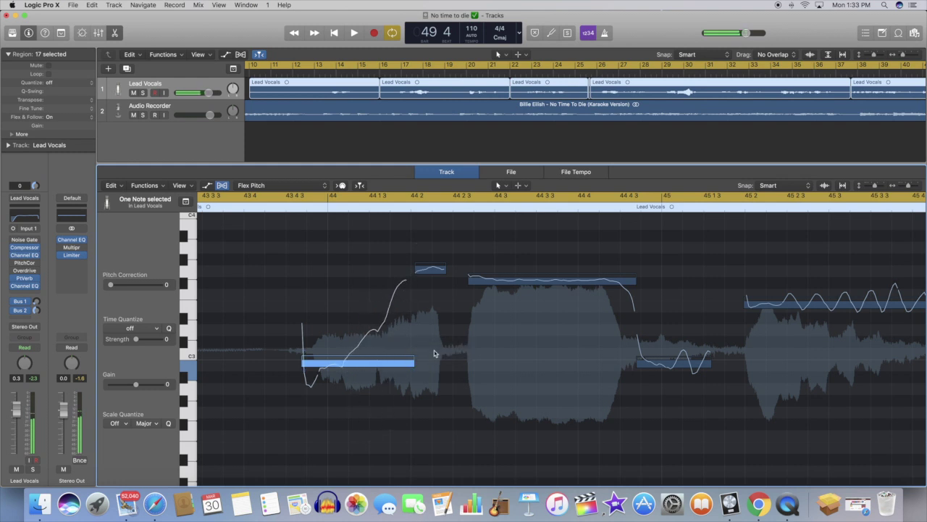
pyautogui.click(304, 354)
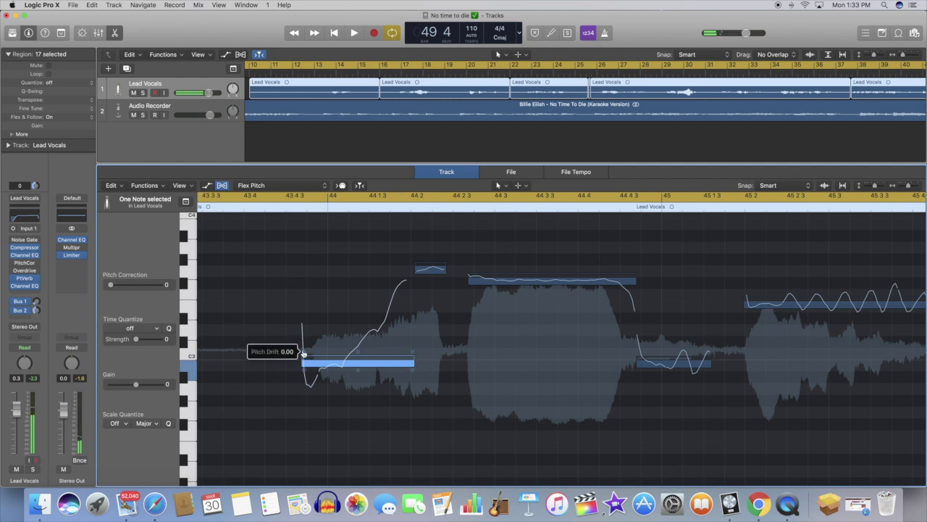
pyautogui.moveTo(304, 353); pyautogui.dragTo(281, 384)
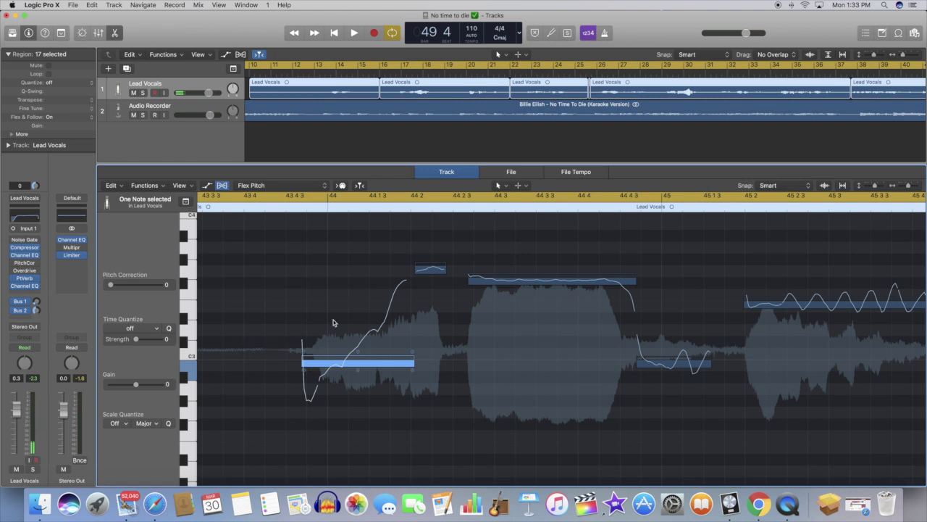
pyautogui.moveTo(358, 376)
pyautogui.moveTo(358, 376); pyautogui.dragTo(357, 392)
pyautogui.moveTo(357, 353)
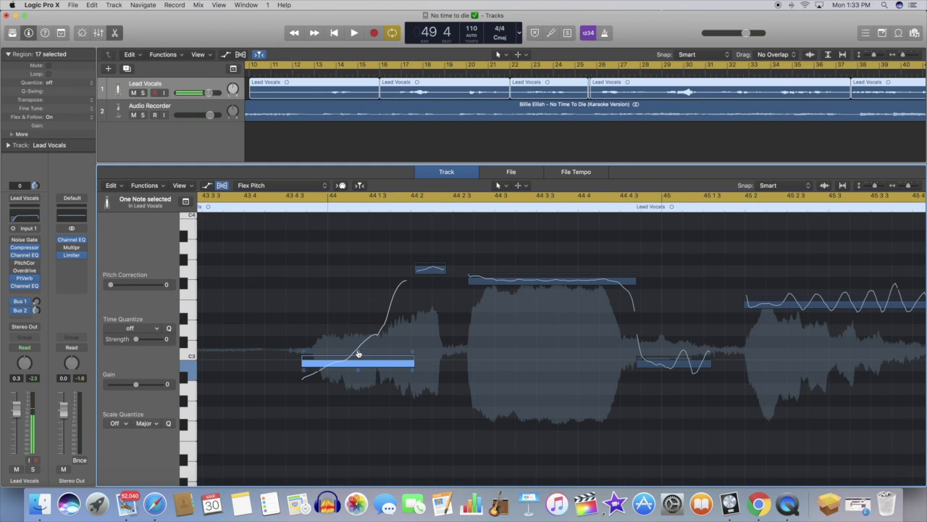
pyautogui.click(358, 353)
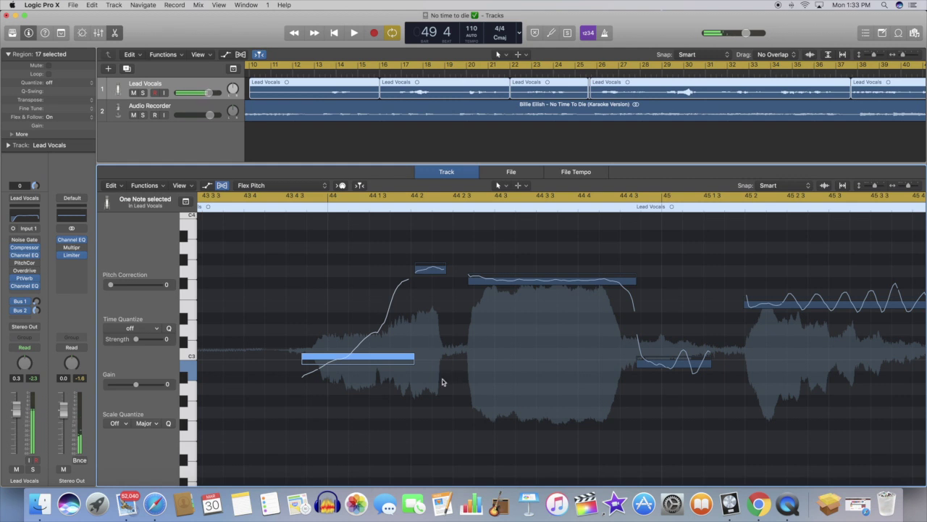
# - Set the selected vocal note to perfect pitch from its pitch context menu
pyautogui.rightClick(392, 359)
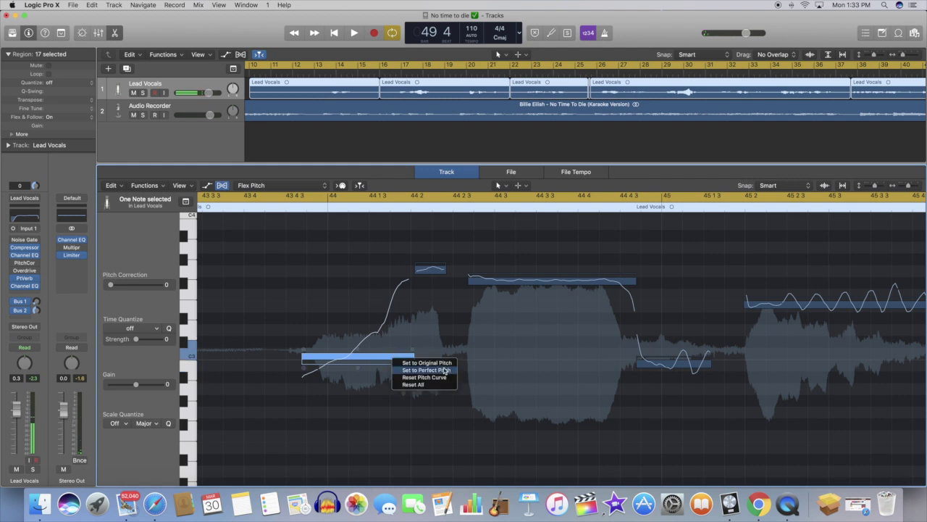
pyautogui.click(444, 370)
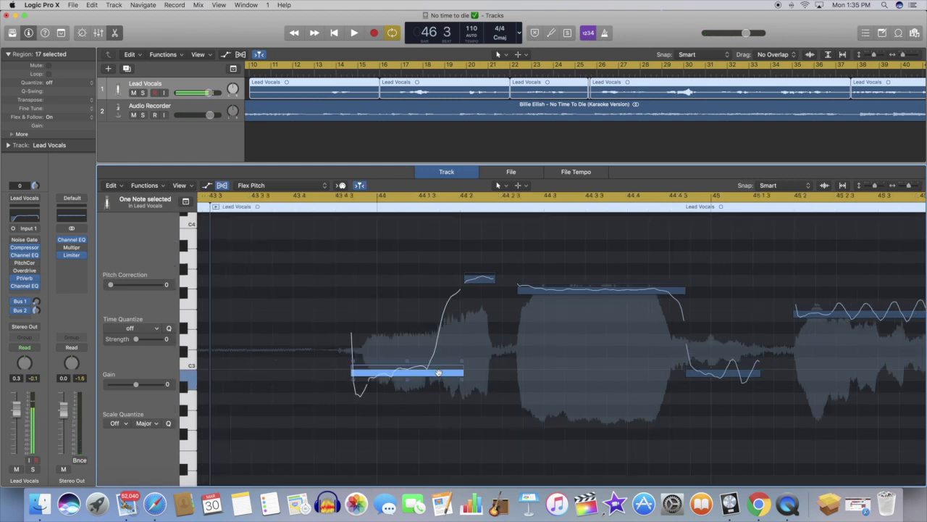
pyautogui.rightClick(439, 372)
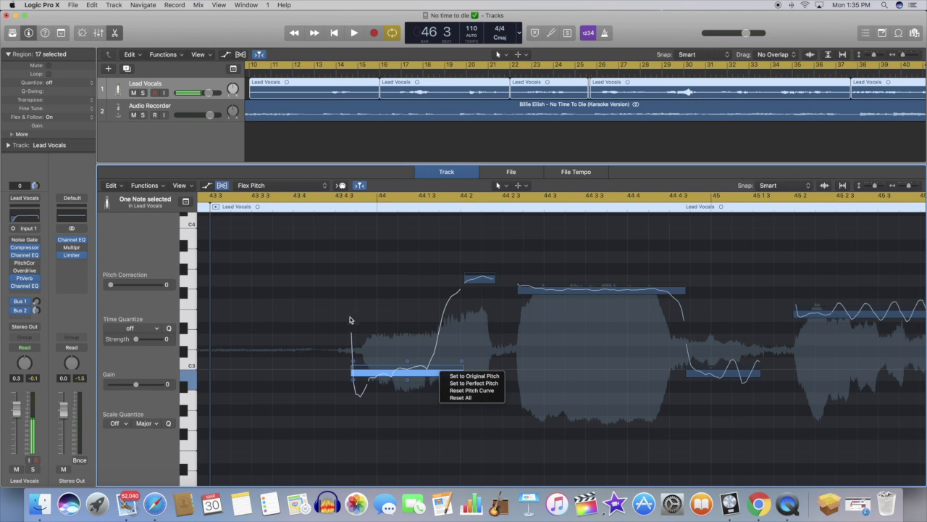
pyautogui.click(329, 305)
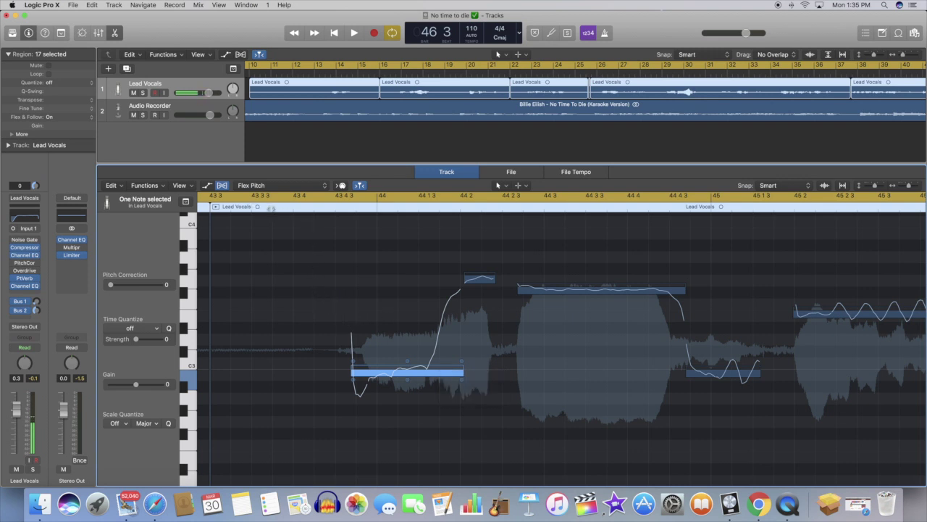
# - Play the edited vocal, stop it, and scroll back to the phrase near bar 44
pyautogui.press('space')
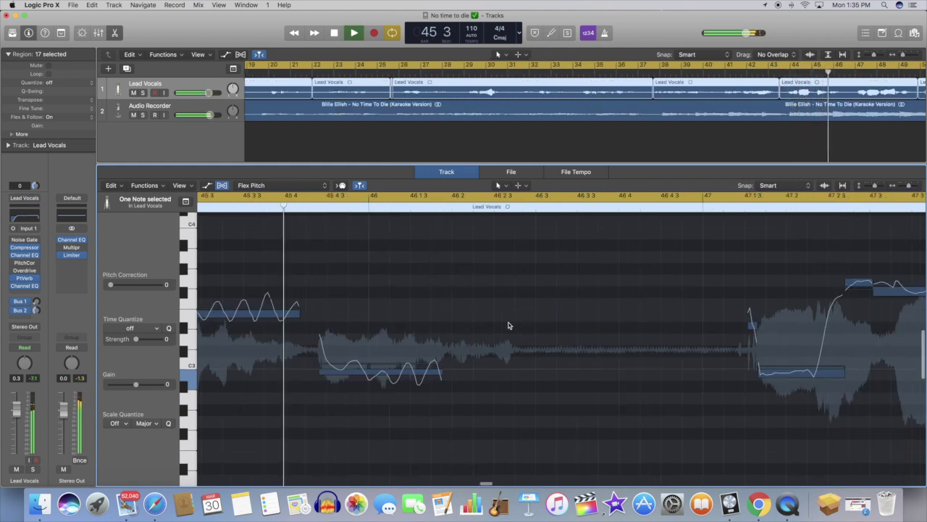
pyautogui.press('space')
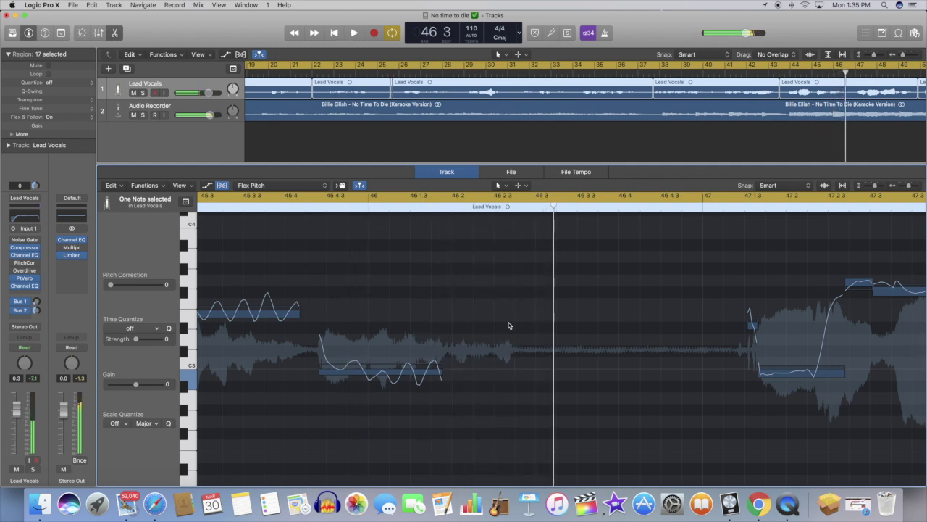
pyautogui.hscroll(-3, 509, 325)
pyautogui.hscroll(-5, 509, 326)
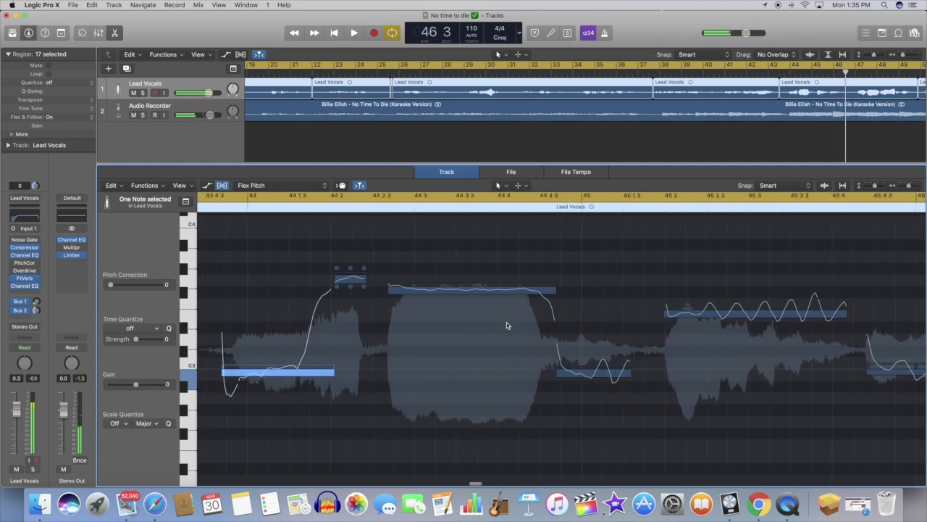
# - Snap the note near bar 44 and the short high note near 44 2 to perfect pitch
pyautogui.rightClick(318, 372)
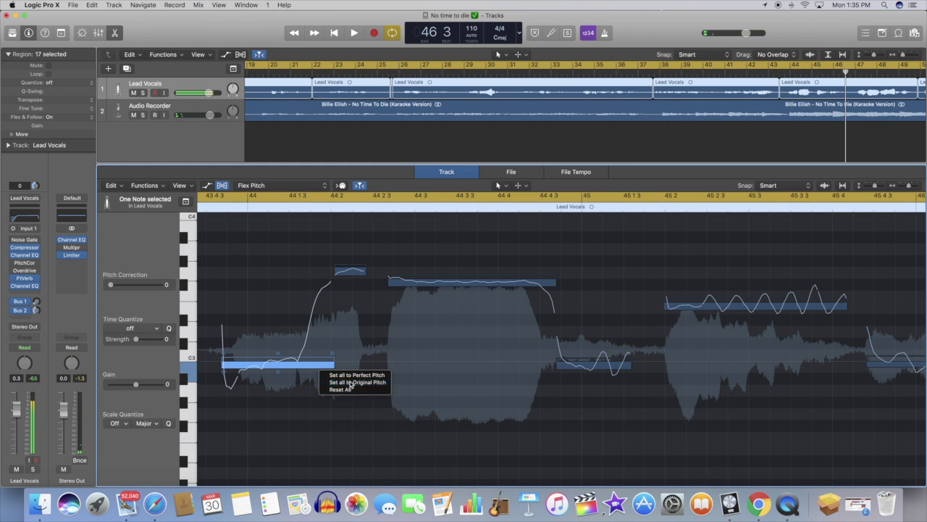
pyautogui.click(350, 382)
pyautogui.rightClick(316, 363)
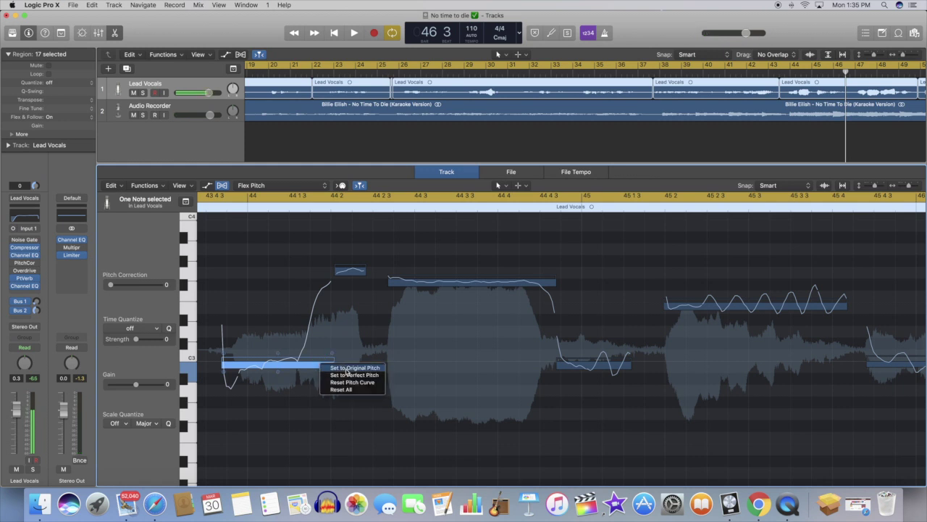
pyautogui.click(351, 374)
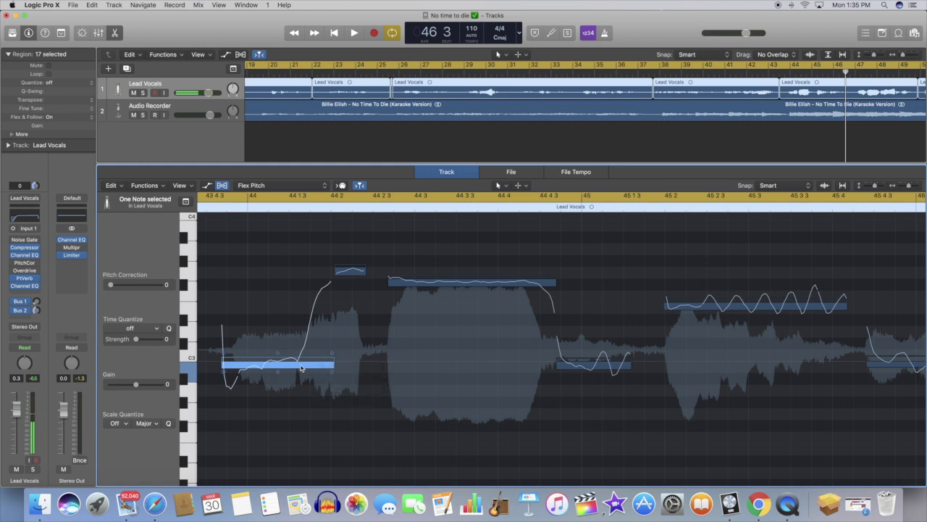
pyautogui.click(359, 271)
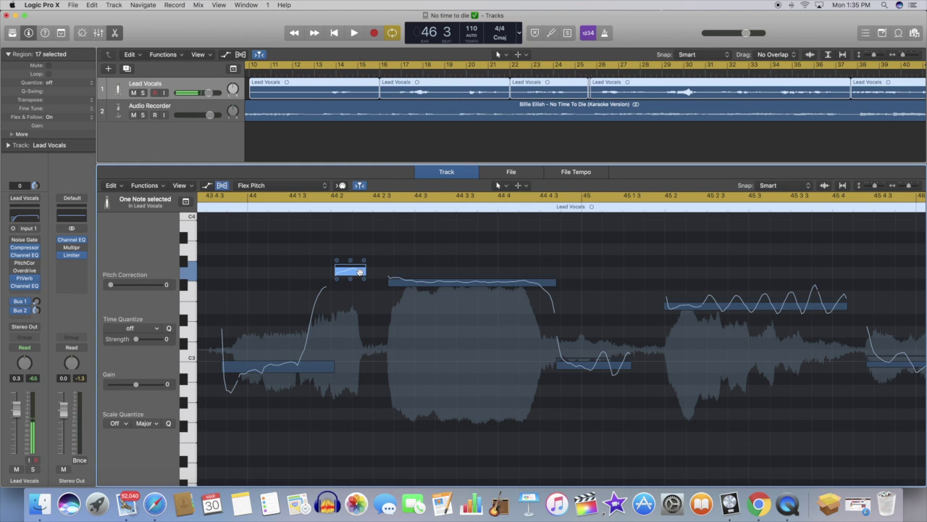
pyautogui.hscroll(3, 360, 271)
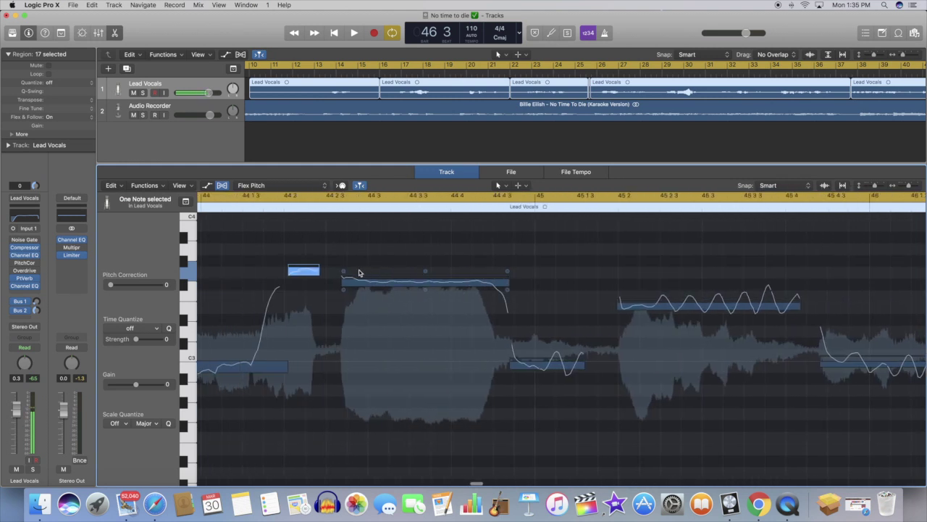
pyautogui.rightClick(310, 267)
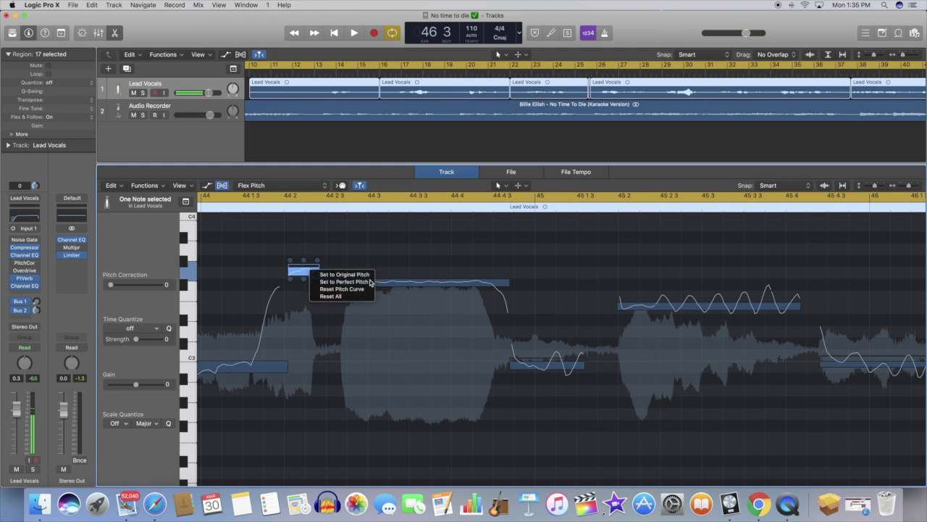
pyautogui.click(326, 278)
# - Snap the long note near 44 3 and the low notes near bars 45 and 46 to perfect pitch
pyautogui.click(420, 282)
pyautogui.click(420, 281)
pyautogui.rightClick(422, 279)
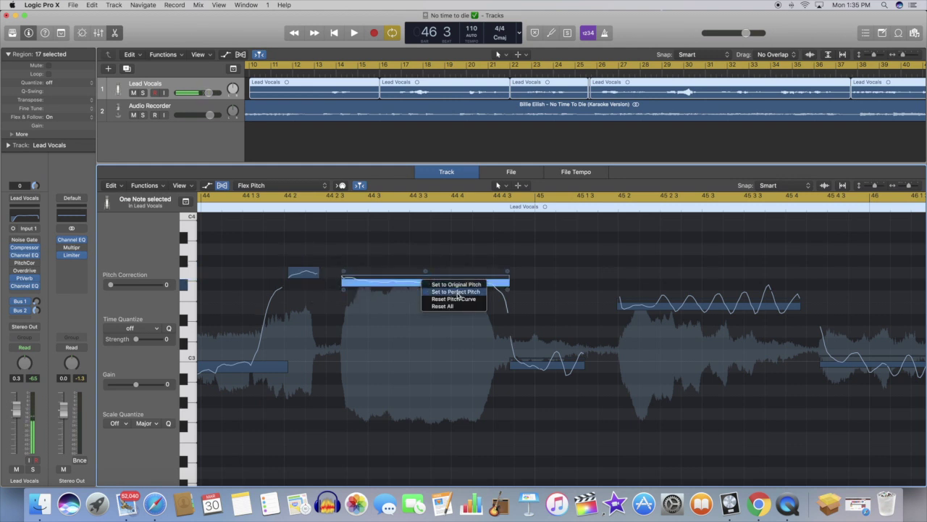
pyautogui.click(563, 360)
pyautogui.rightClick(561, 361)
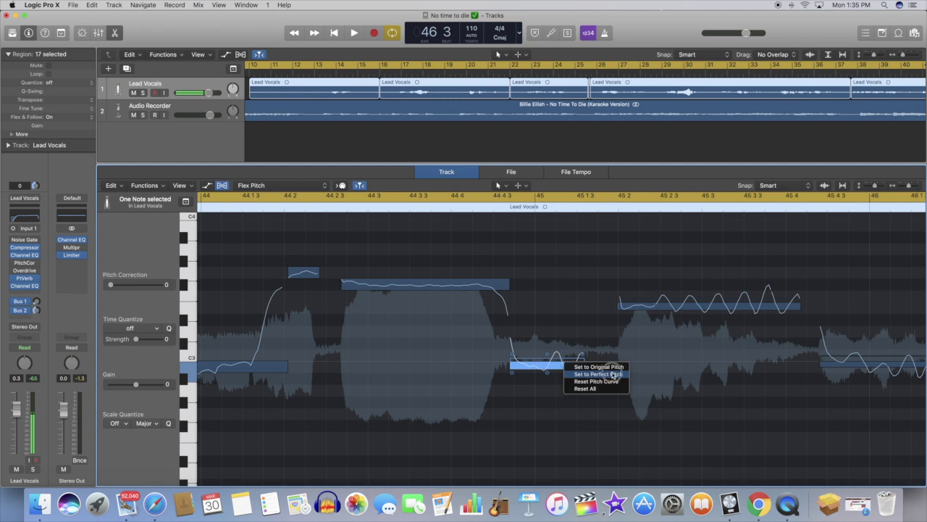
pyautogui.click(681, 303)
pyautogui.click(681, 303)
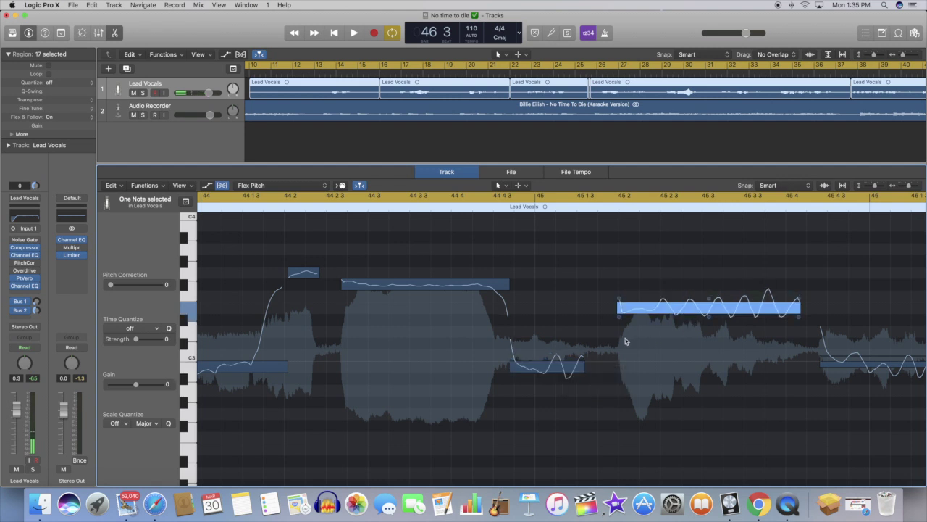
pyautogui.hscroll(5, 635, 335)
pyautogui.rightClick(547, 362)
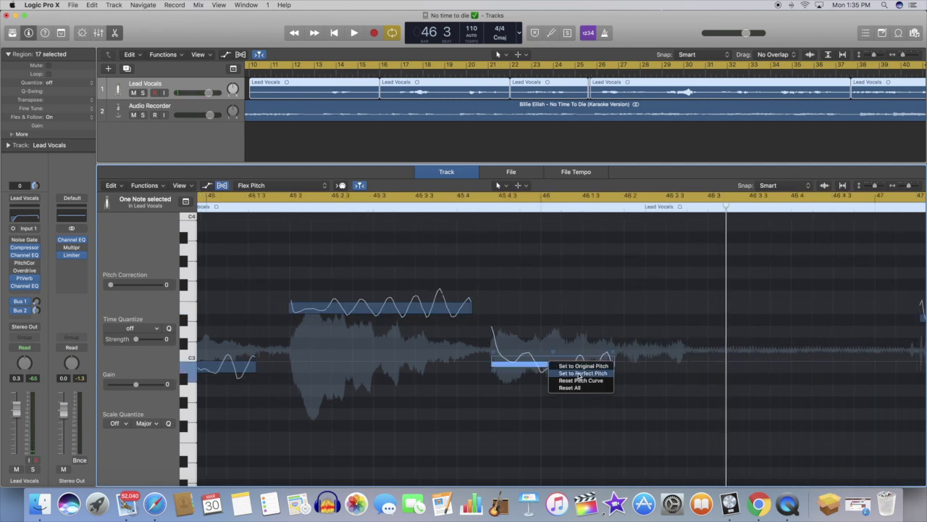
pyautogui.click(449, 321)
# - Reduce the vibrato of the long note at bar 45 2 from 100% to 7%
pyautogui.hscroll(-3, 447, 323)
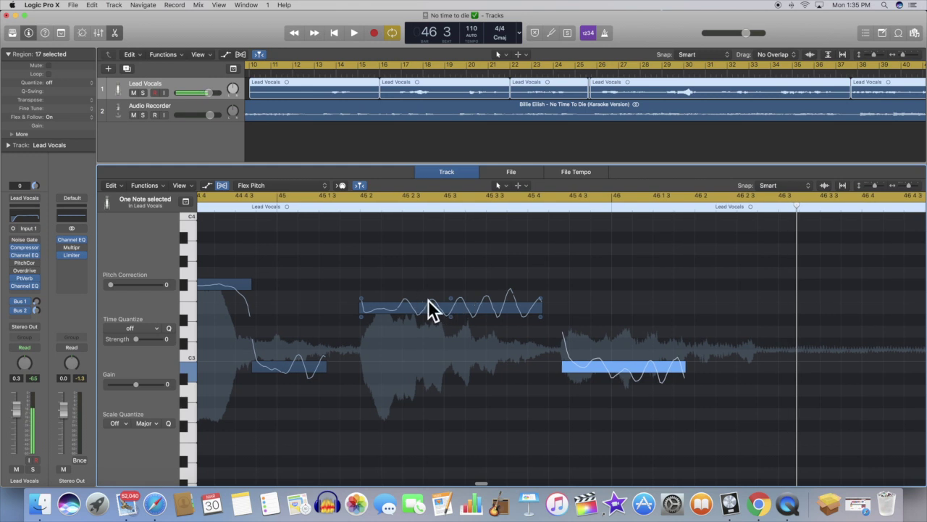
pyautogui.click(452, 318)
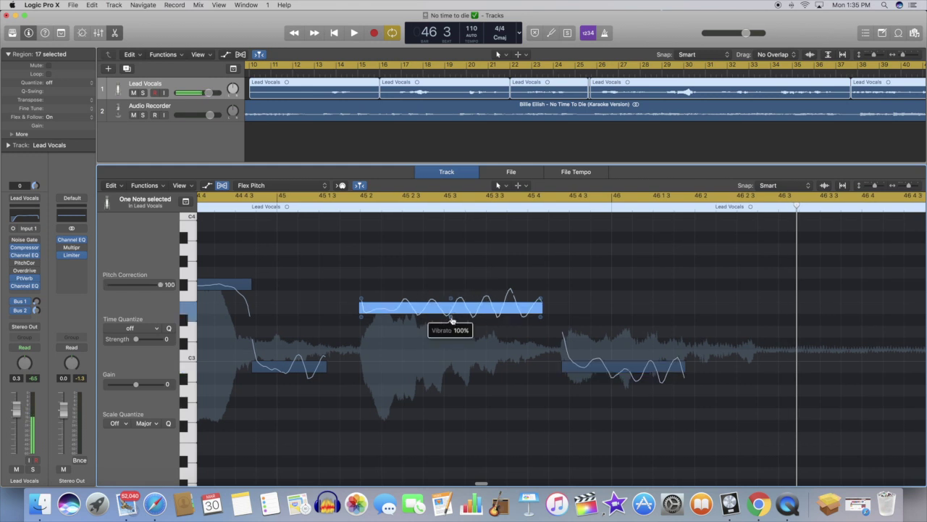
pyautogui.moveTo(450, 313); pyautogui.dragTo(450, 325)
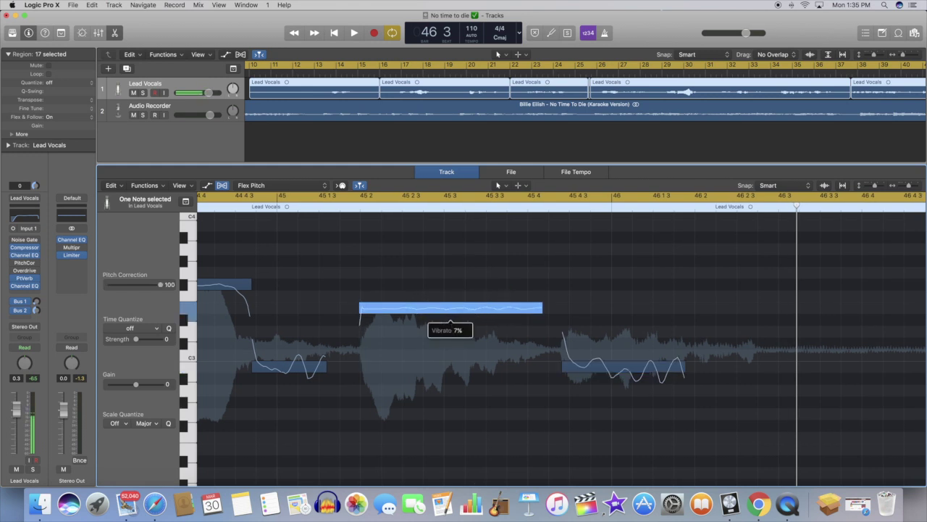
pyautogui.hscroll(-10, 450, 319)
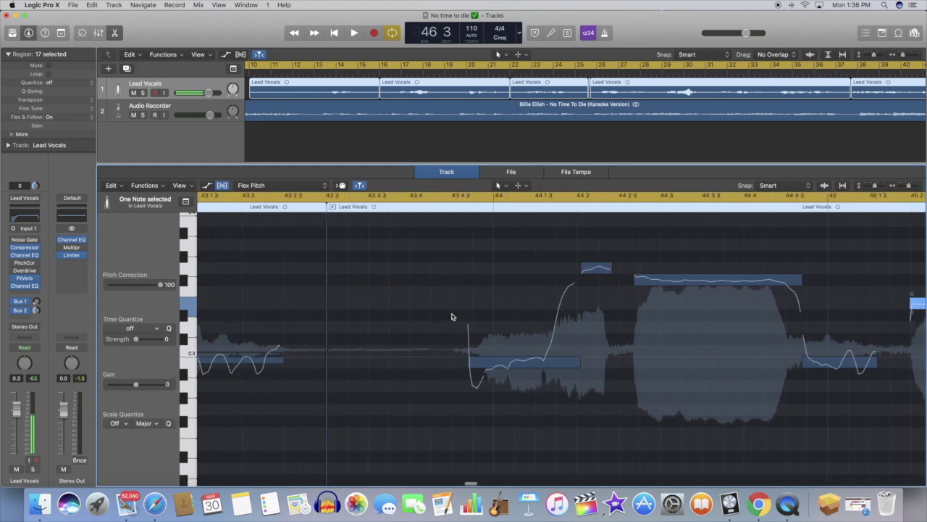
pyautogui.doubleClick(444, 208)
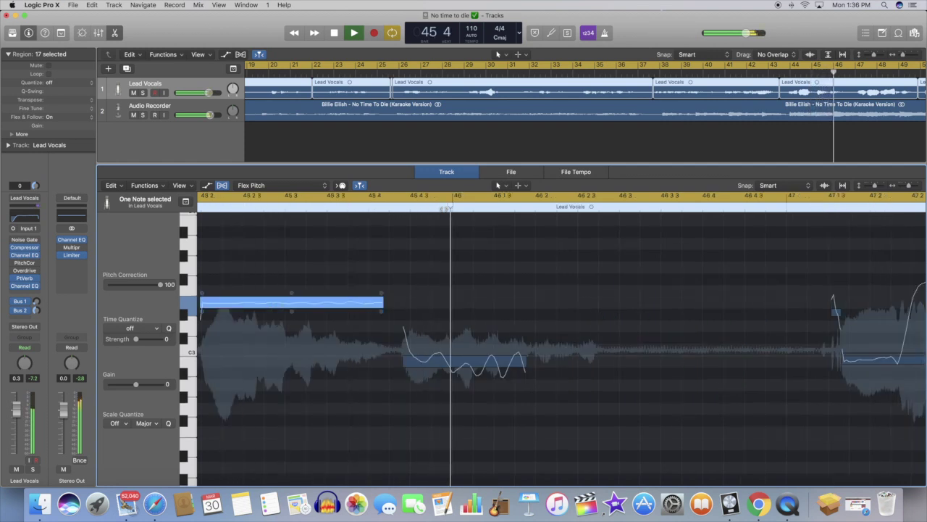
pyautogui.press('space')
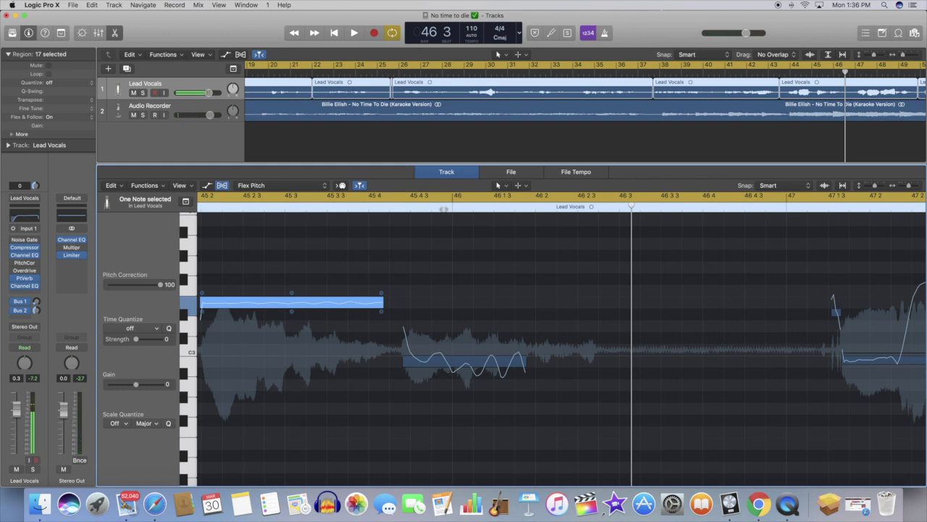
pyautogui.hscroll(-10, 331, 363)
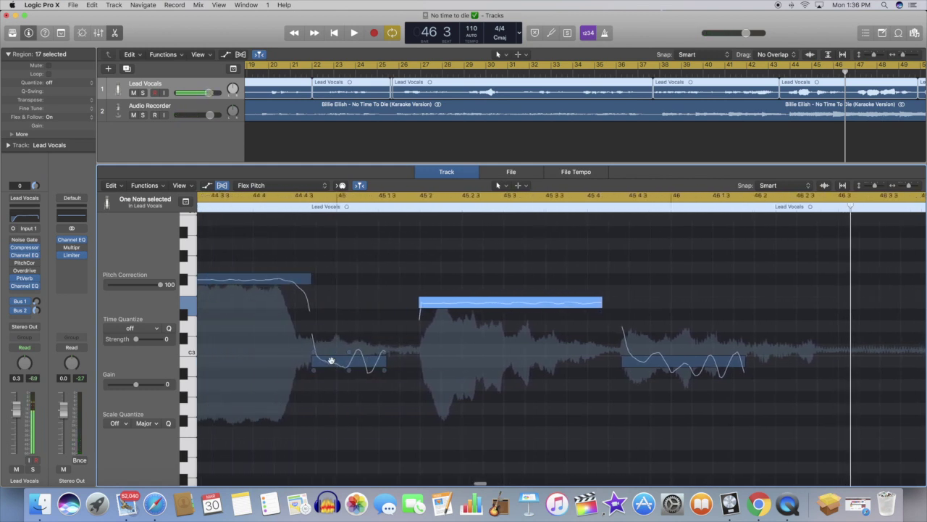
pyautogui.hscroll(-4, 331, 362)
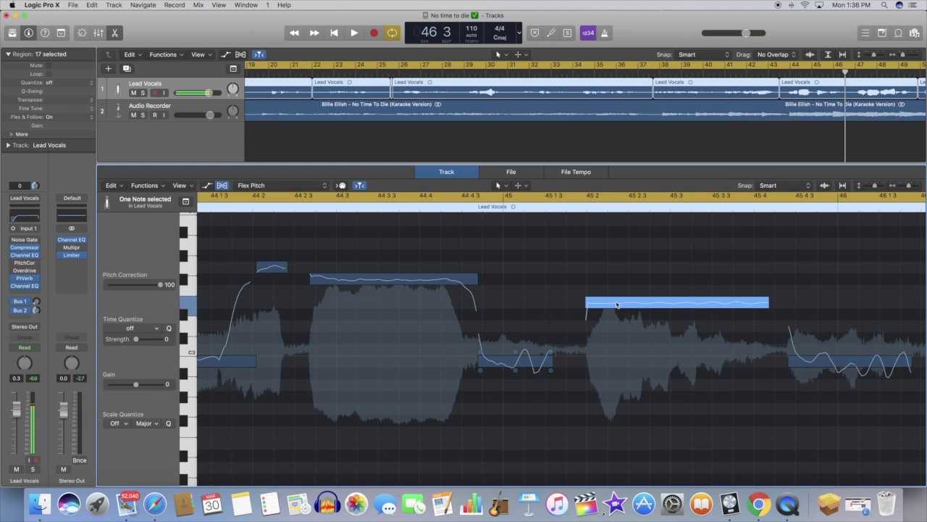
pyautogui.hscroll(1, 619, 305)
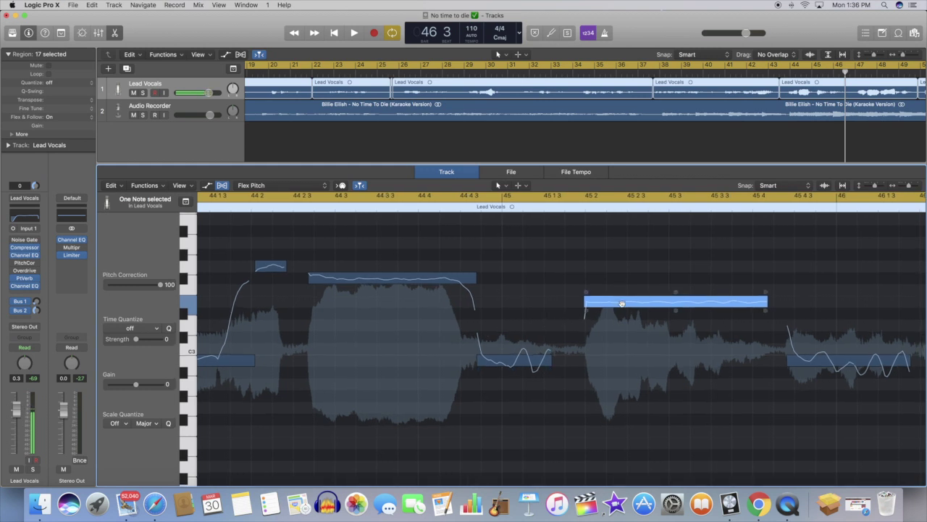
pyautogui.hscroll(-8, 516, 344)
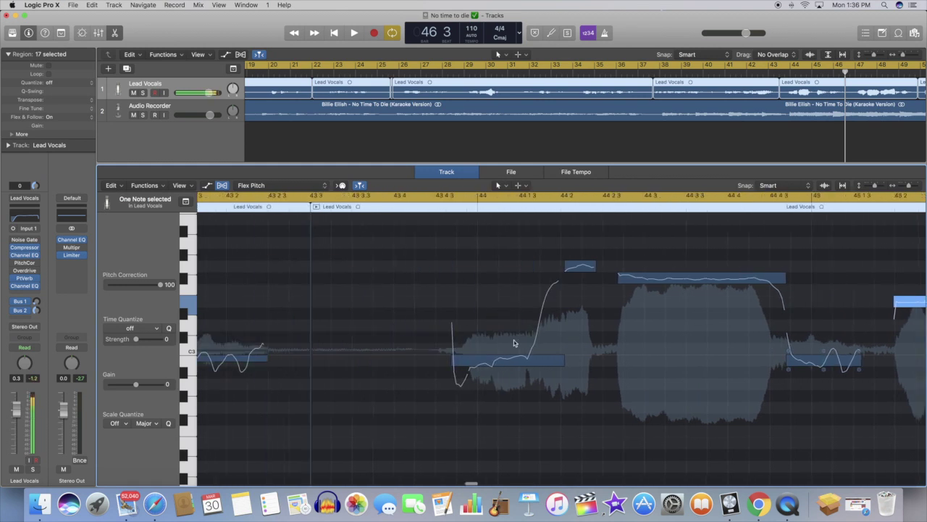
# - Reset the six phrase notes near bars 44–45 to original pitch and lower the long note's vibrato to about -6%
pyautogui.click(518, 360)
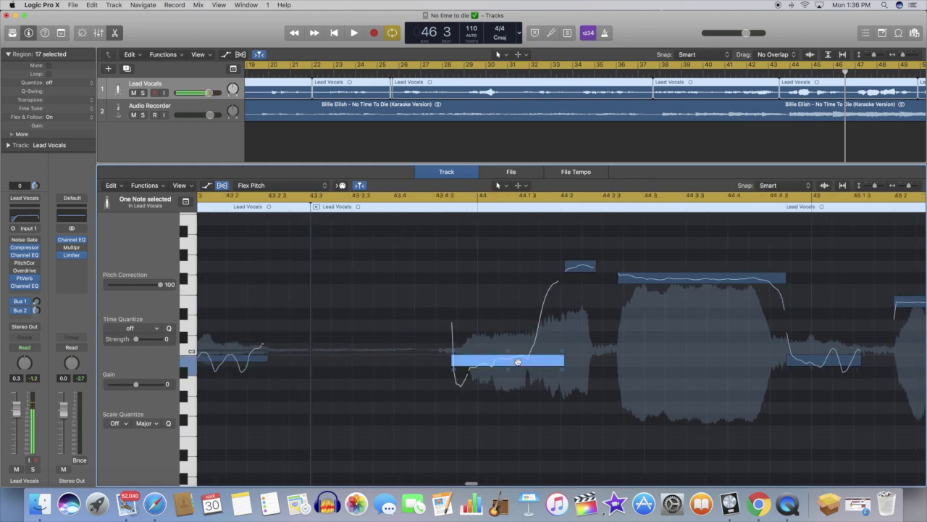
pyautogui.hscroll(6, 570, 313)
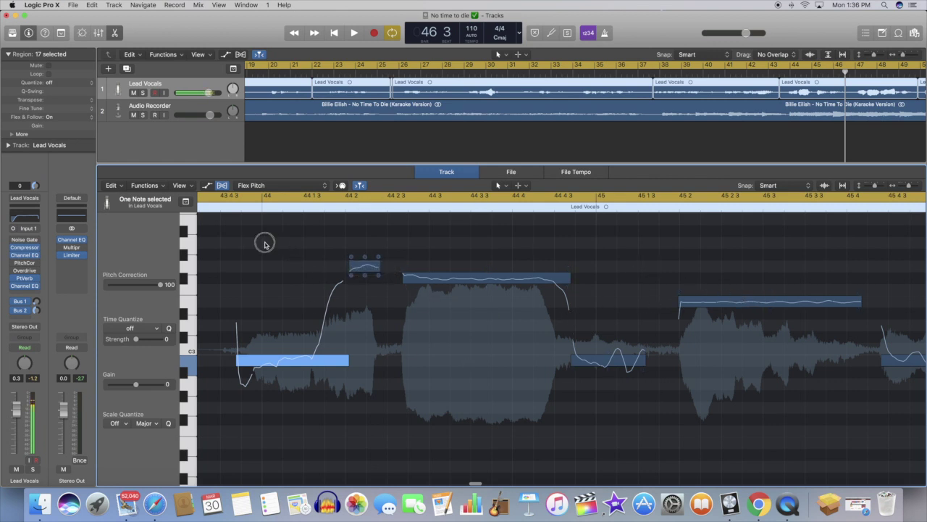
pyautogui.moveTo(262, 243); pyautogui.dragTo(898, 391)
pyautogui.rightClick(790, 299)
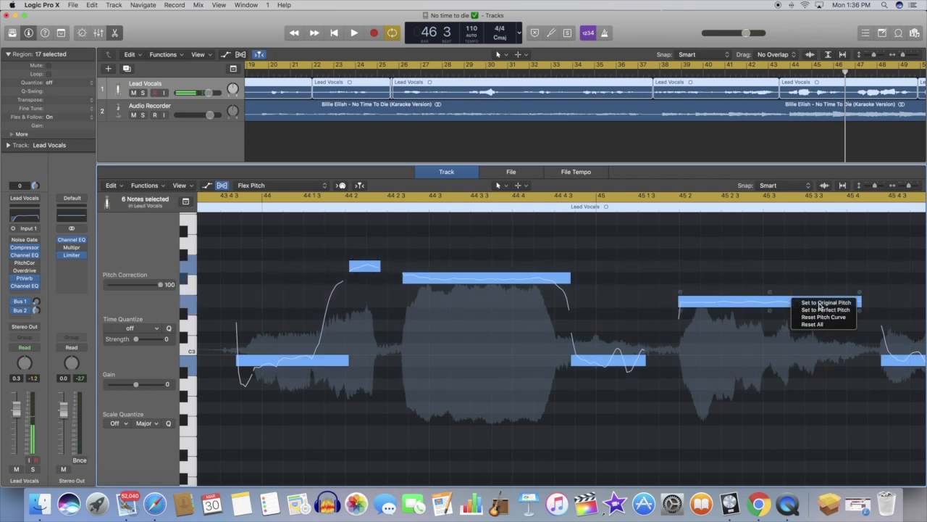
pyautogui.click(820, 307)
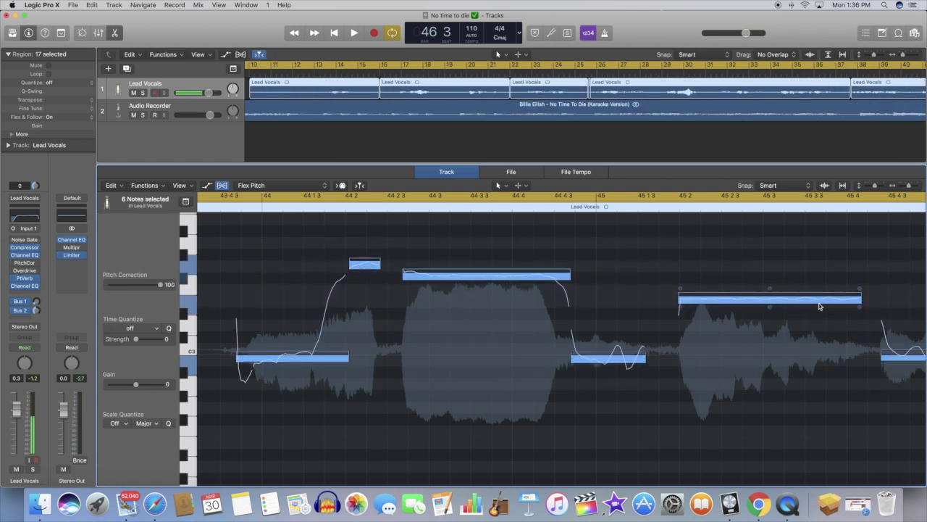
pyautogui.moveTo(770, 309); pyautogui.dragTo(771, 370)
# - Scroll the Flex Pitch editor right until the vocal notes at bars 69–71 are visible
pyautogui.hscroll(15, 778, 332)
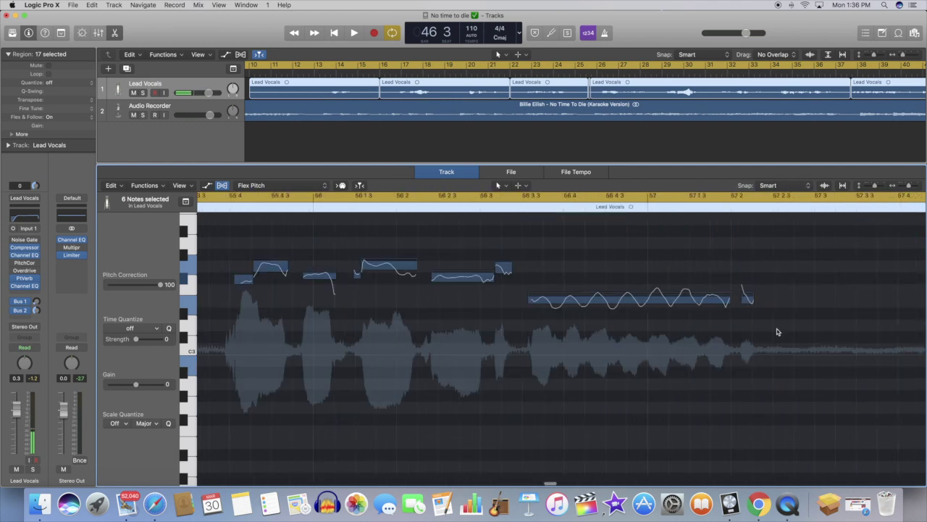
pyautogui.hscroll(10, 777, 332)
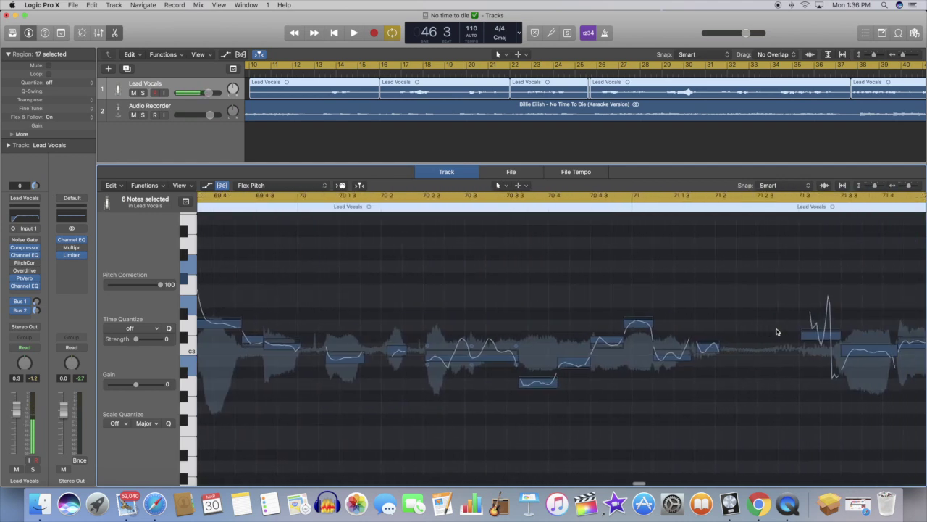